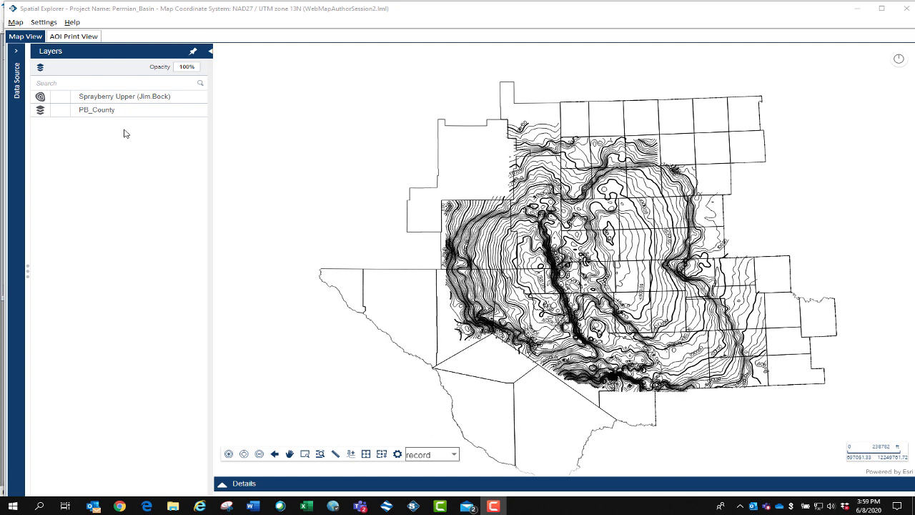
Step: Hide the Sprayberry Upper contour layer and add an editable polygon layer named EP
left_click(40, 97)
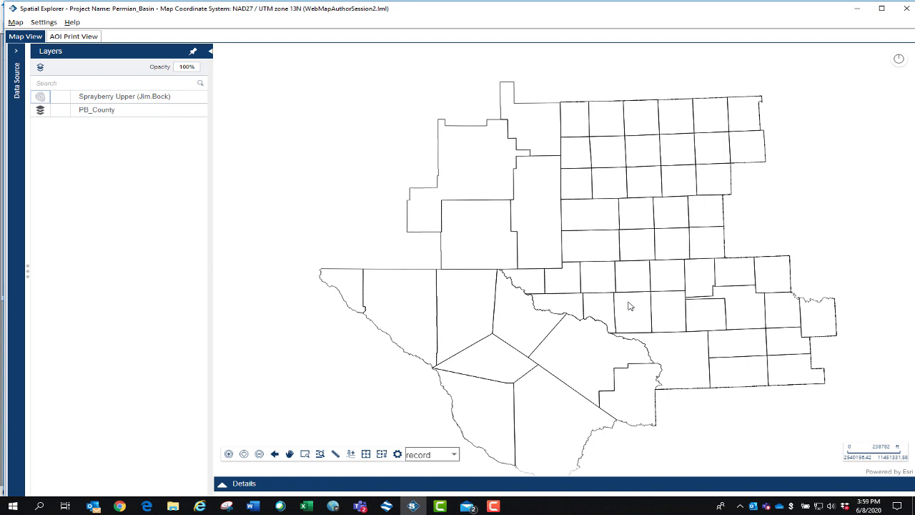
left_click(17, 55)
left_click(107, 64)
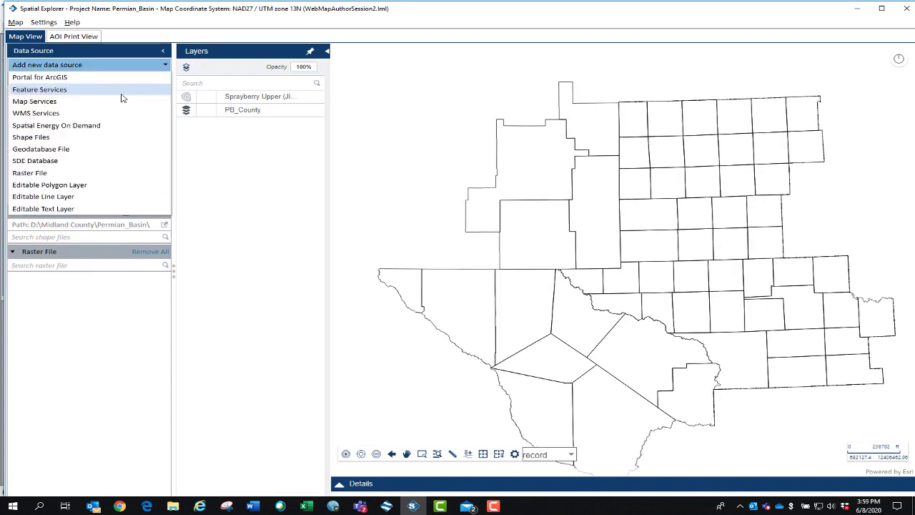
left_click(39, 185)
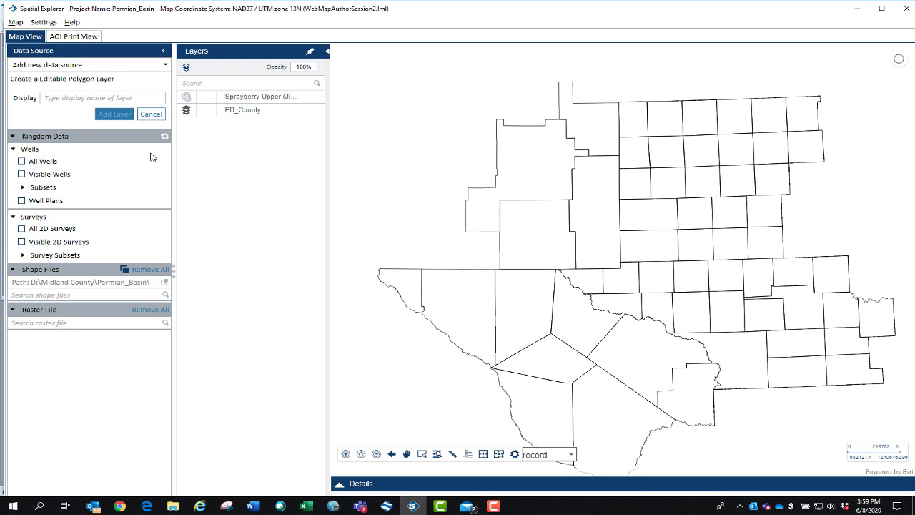
left_click(93, 99)
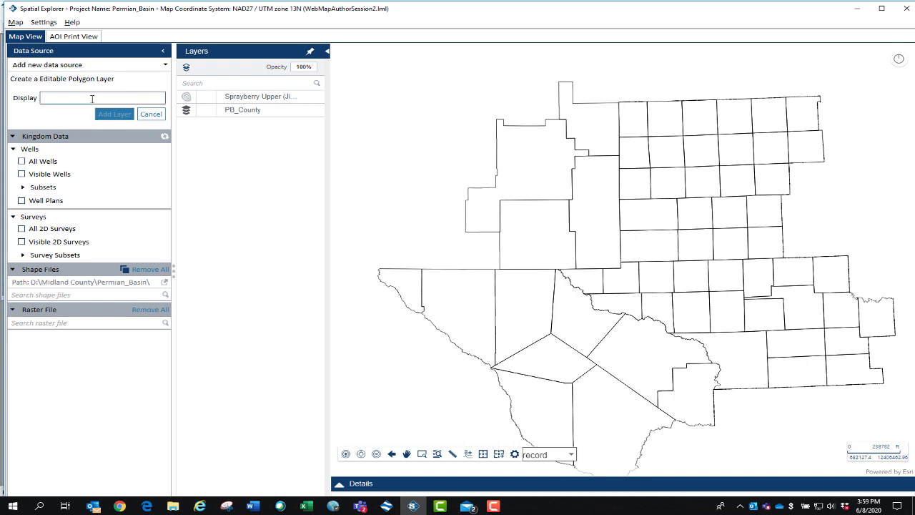
type("EP")
left_click(108, 115)
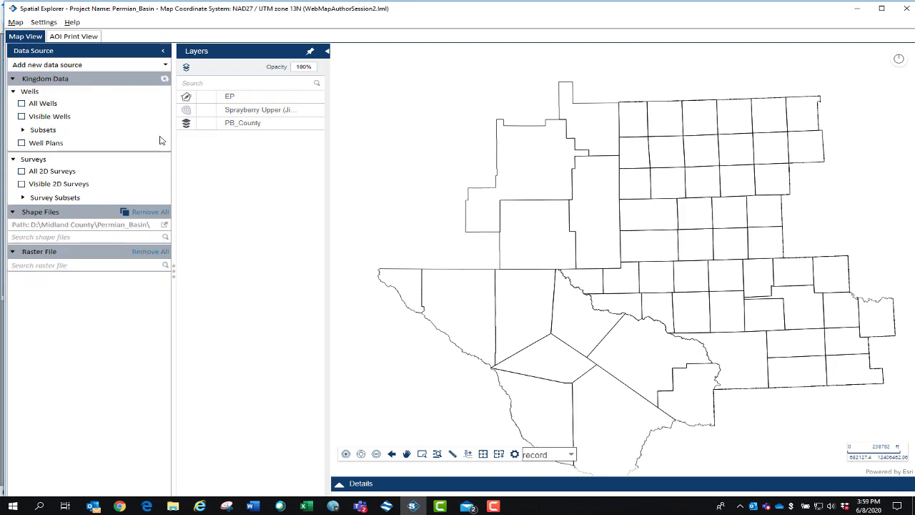
left_click(163, 51)
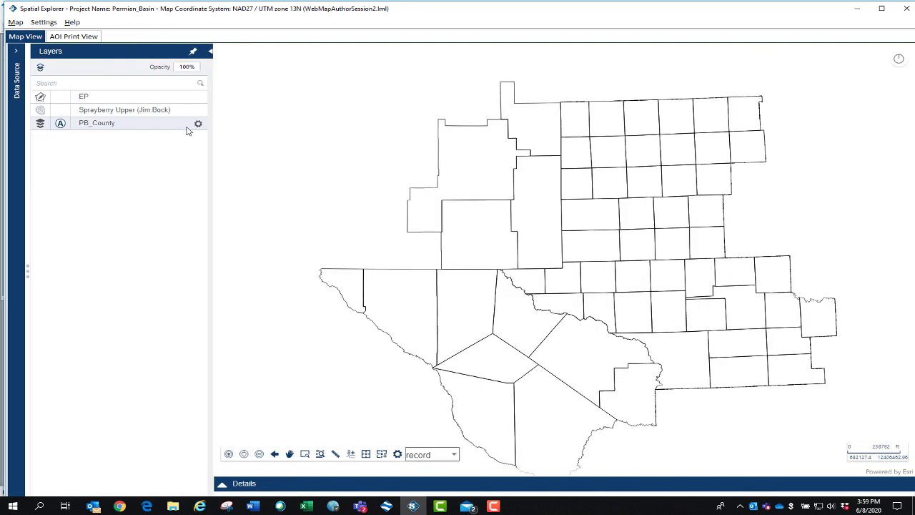
Step: Make EP the active layer and insert a four-corner polygon tracing one near-rectangular county in the central part of the map
left_click_drag(102, 97, 119, 105)
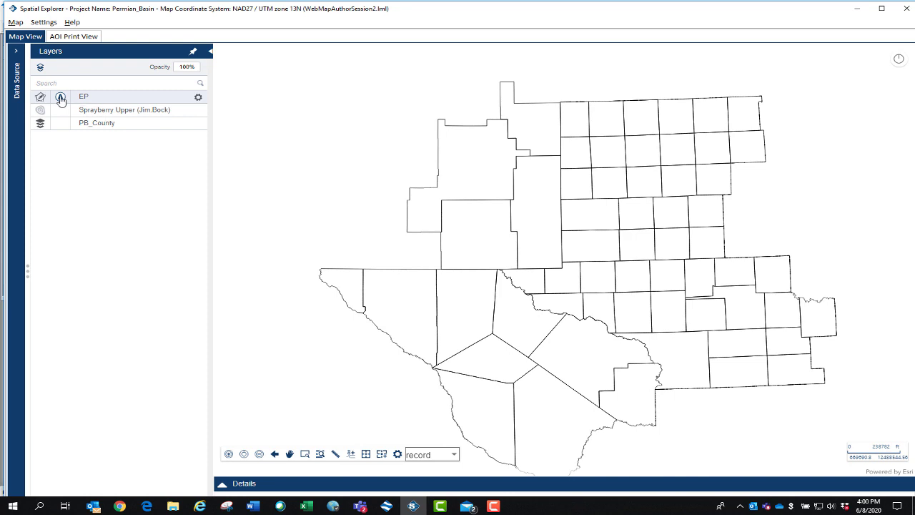
left_click(60, 98)
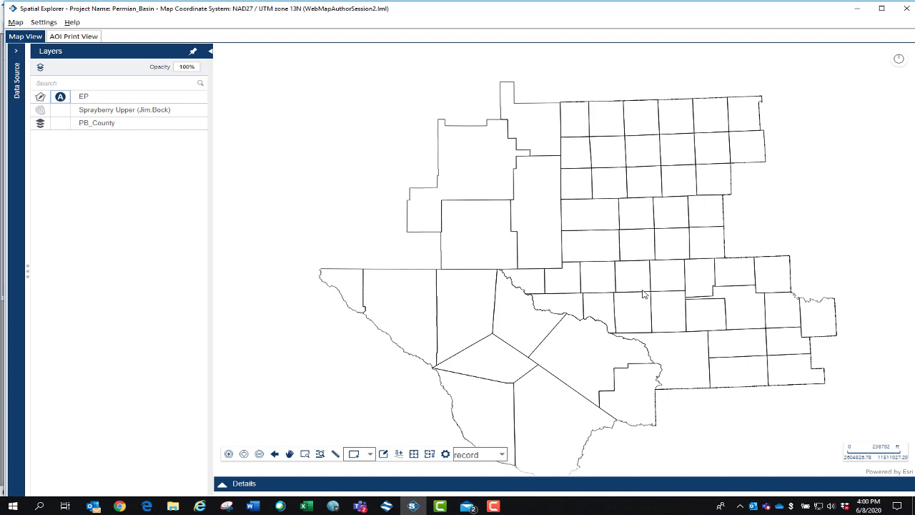
scroll(633, 289, "up", 4)
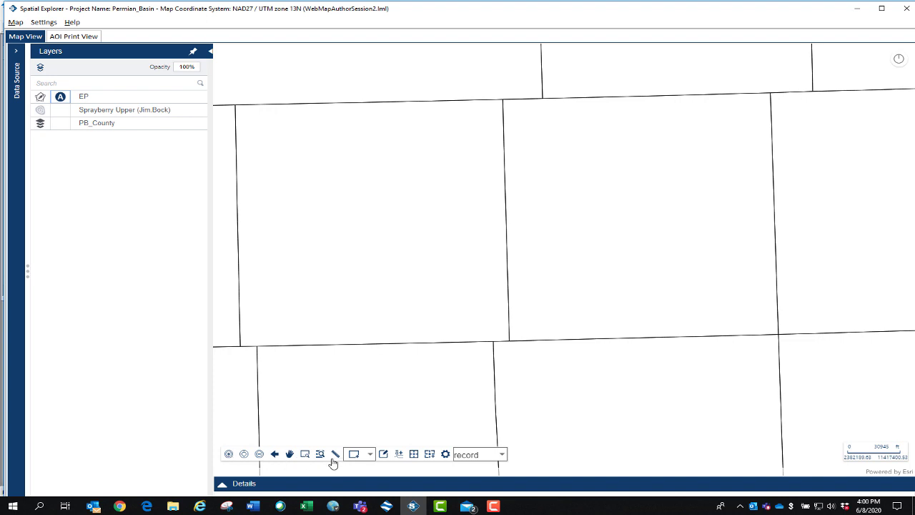
left_click(384, 456)
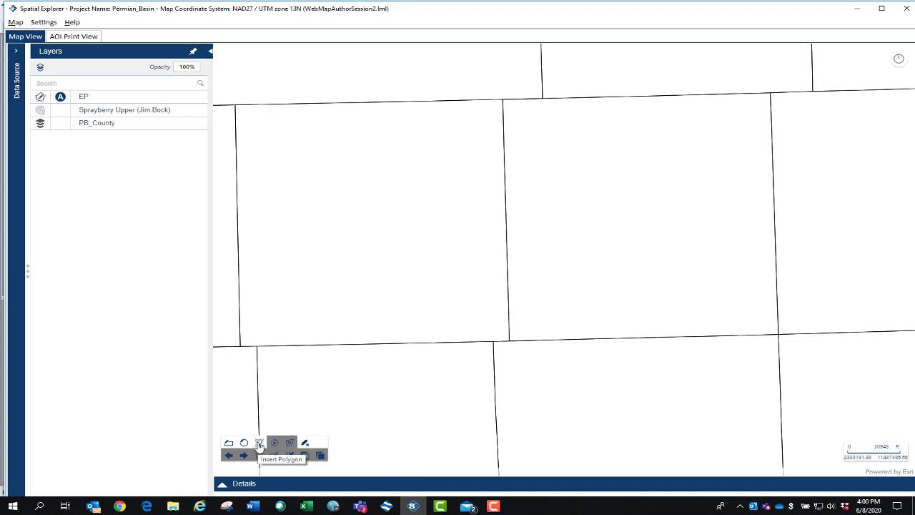
left_click(259, 444)
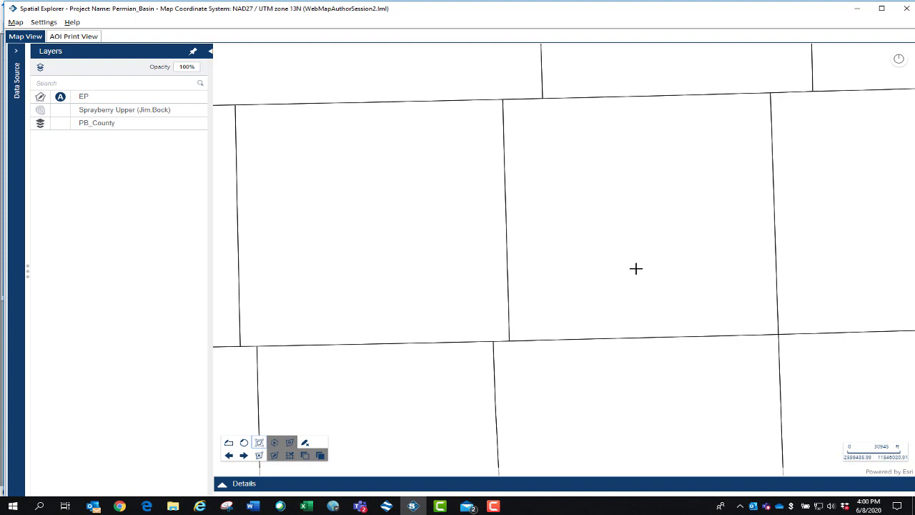
left_click(504, 100)
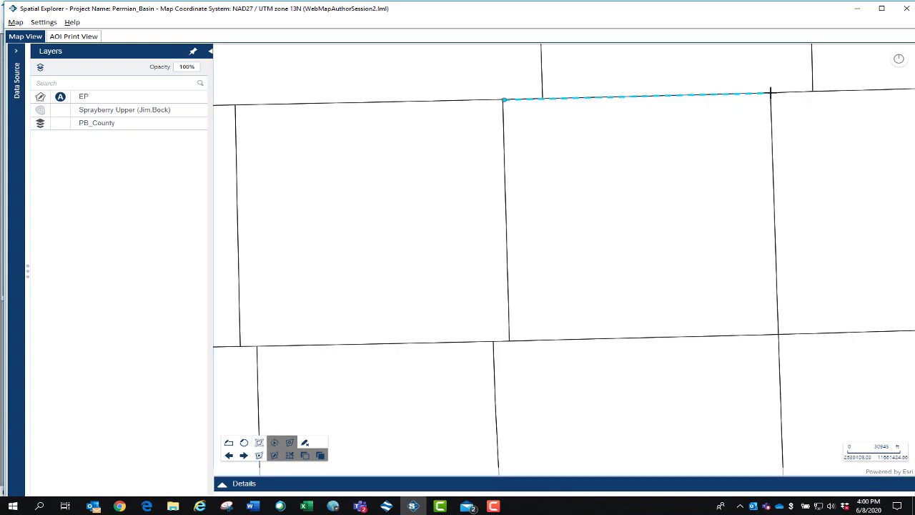
left_click(771, 92)
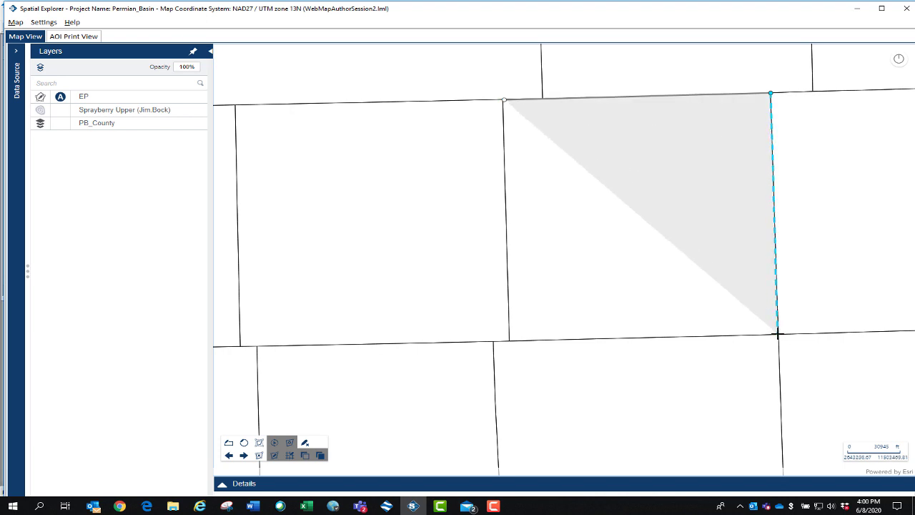
left_click(777, 334)
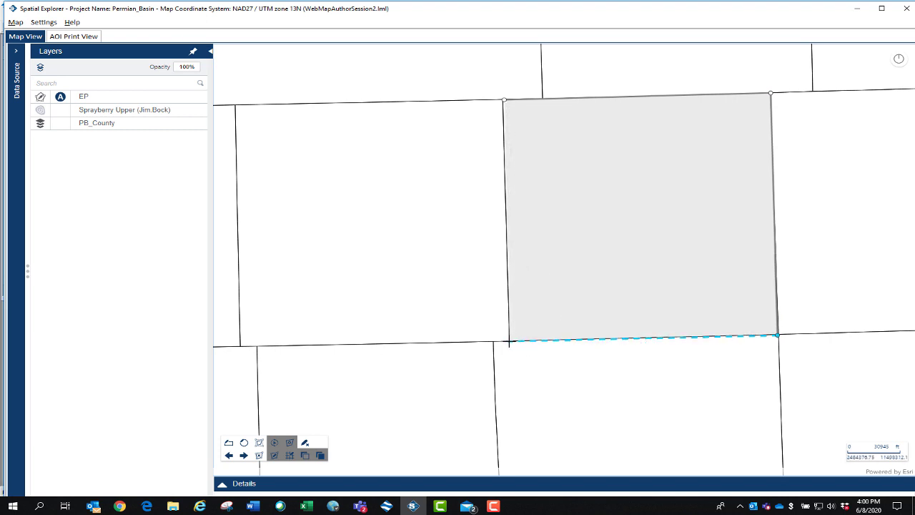
double_click(509, 342)
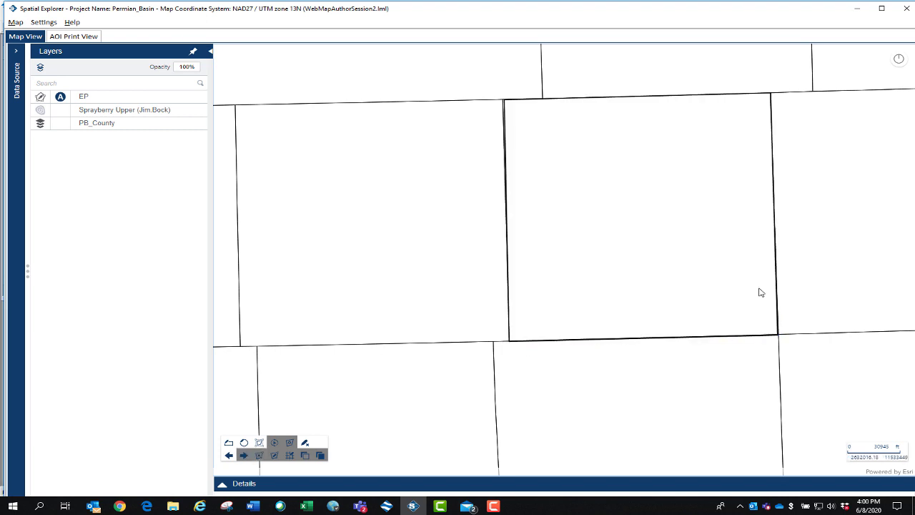
left_click(305, 444)
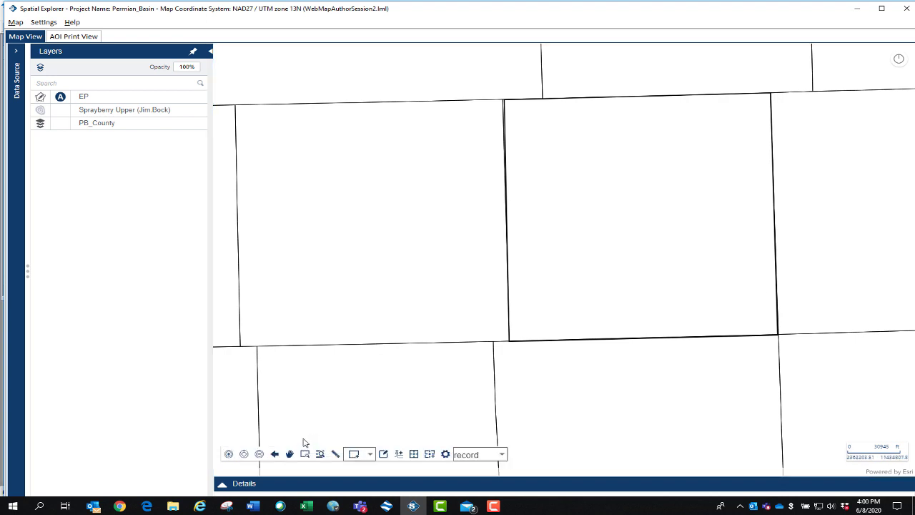
Step: Select the new county polygon with point selection and review its area and perimeter attributes
left_click(369, 455)
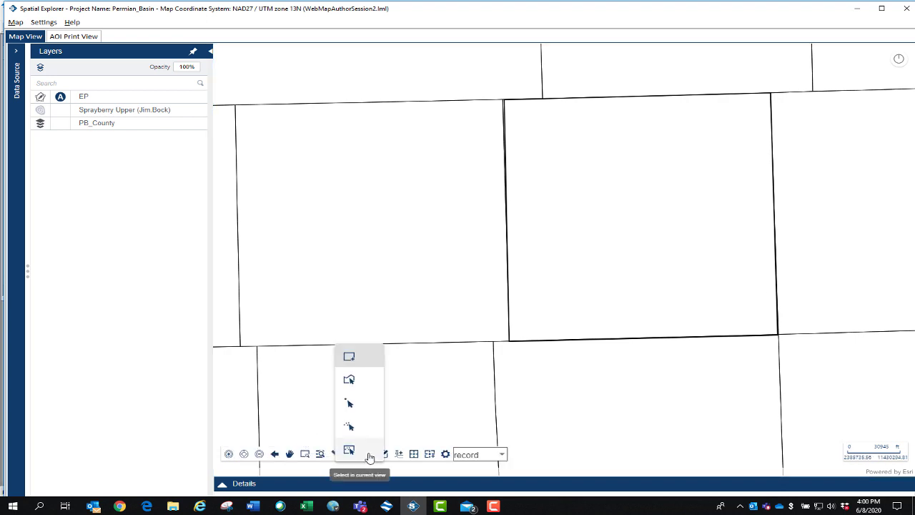
left_click(349, 403)
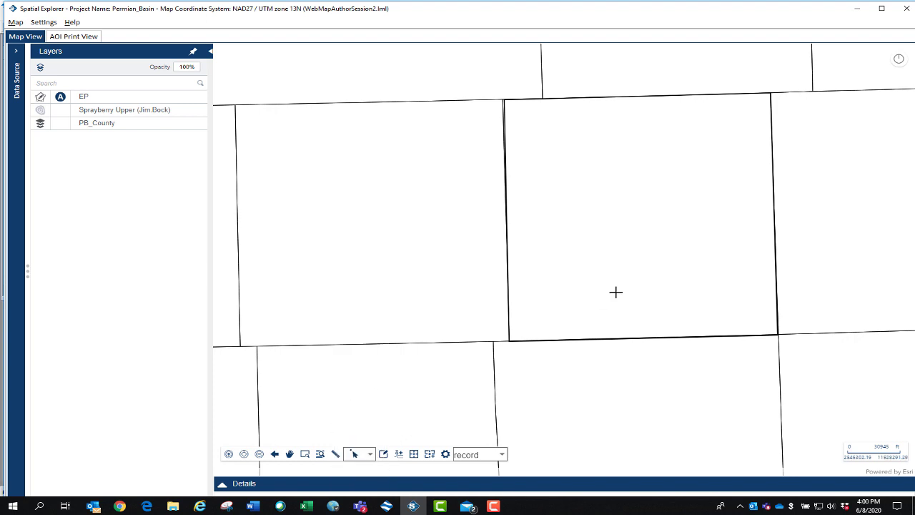
left_click(639, 243)
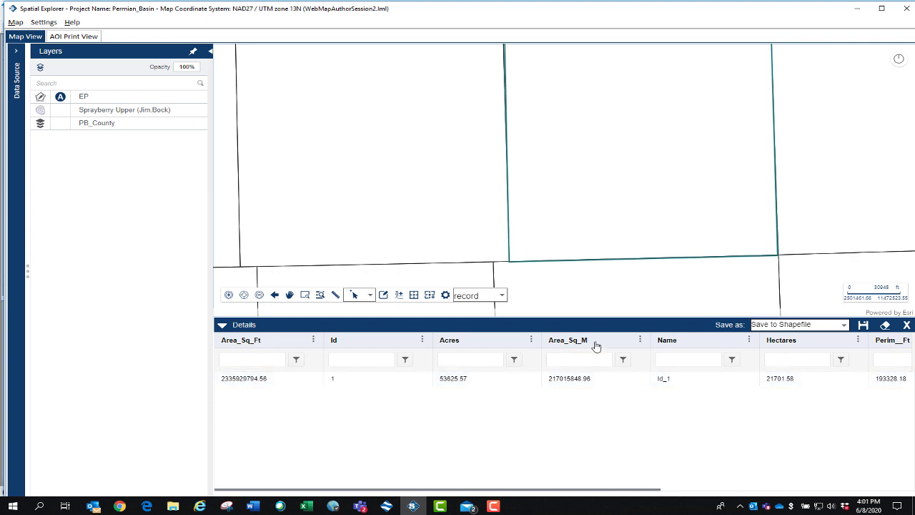
left_click_drag(488, 493, 756, 506)
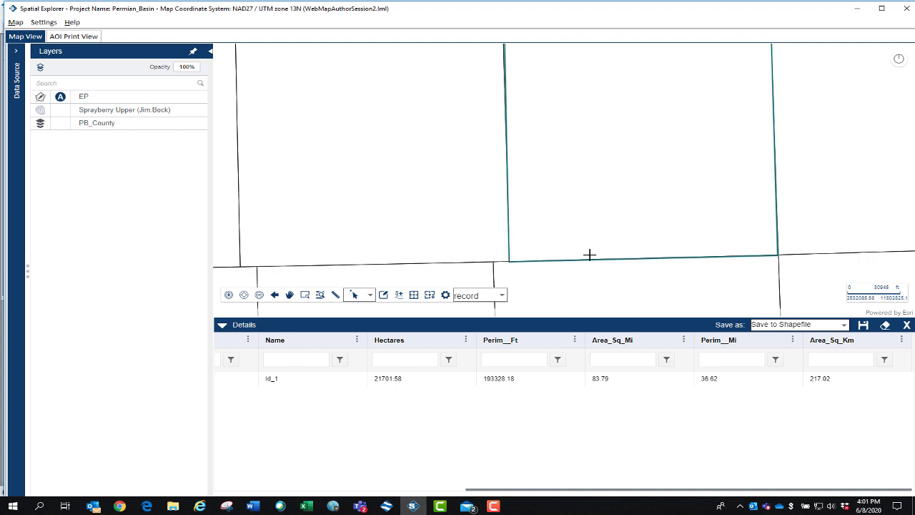
Step: Collapse the details table and bring the area where the winding county border meets the straight northern border into close view
scroll(552, 231, "down", 4)
scroll(553, 279, "down", 3)
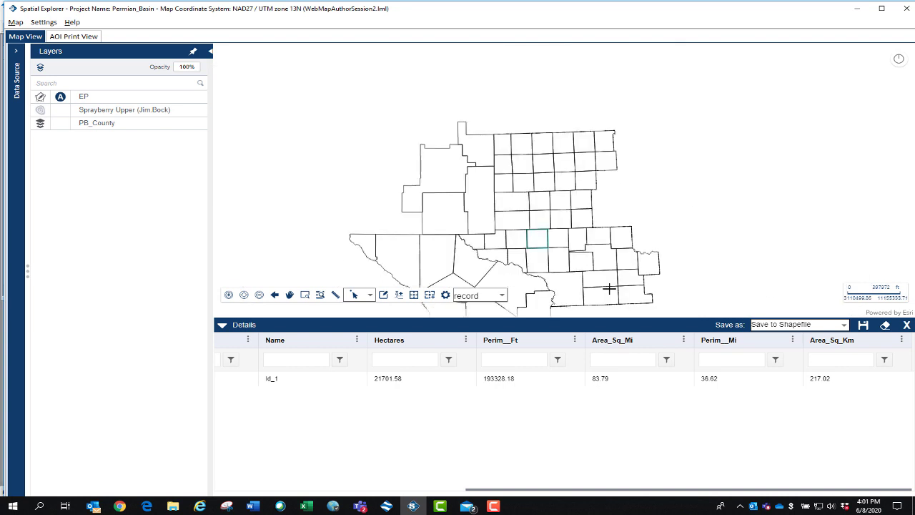
left_click(305, 295)
left_click_drag(441, 221, 518, 294)
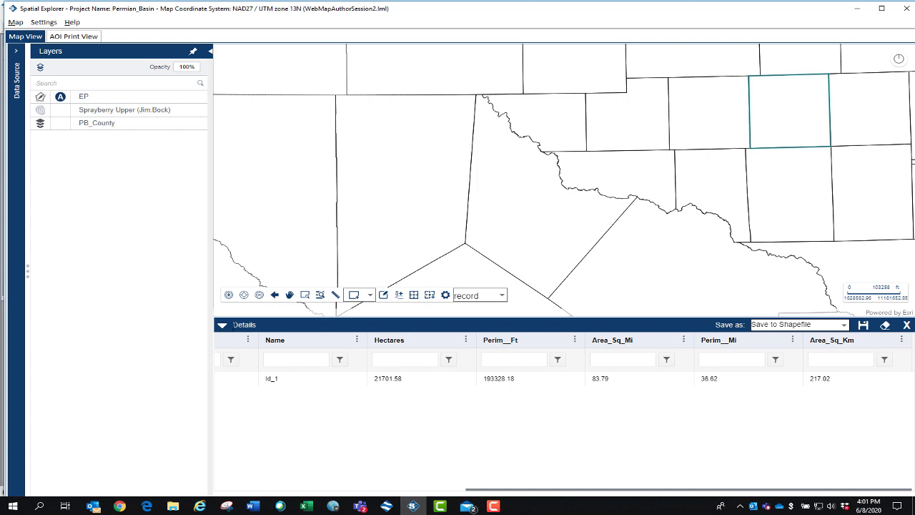
left_click(223, 326)
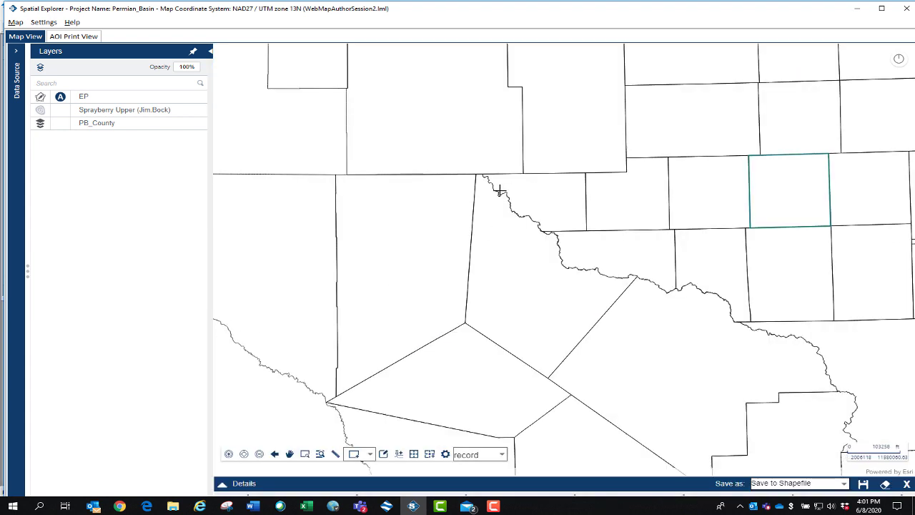
scroll(476, 187, "up", 1)
scroll(477, 188, "up", 3)
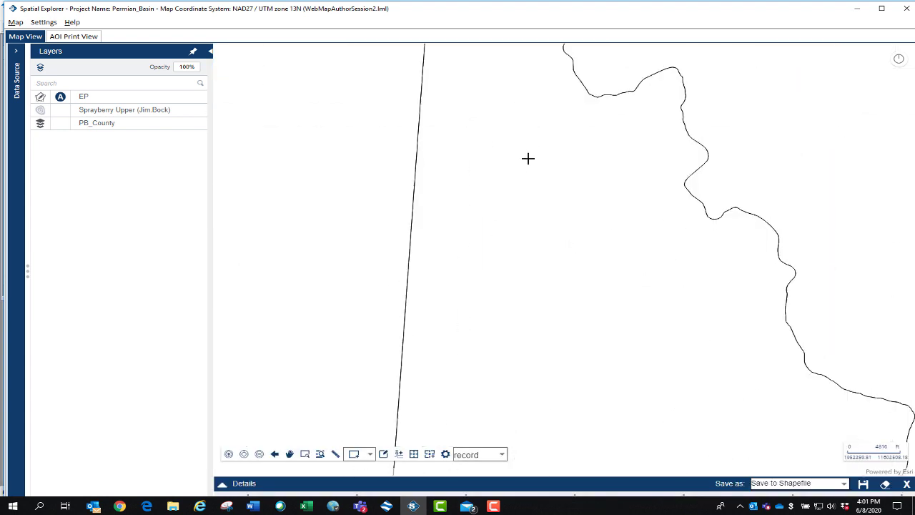
left_click(289, 455)
left_click_drag(547, 172, 530, 286)
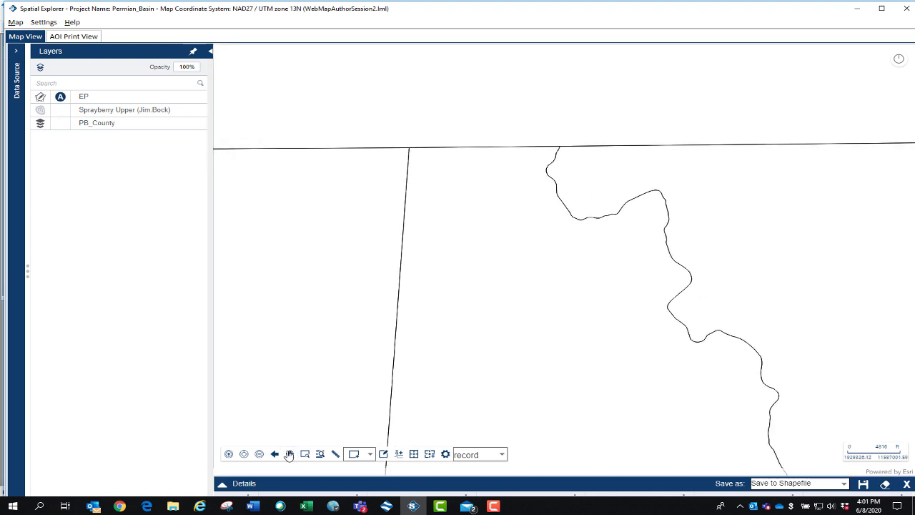
Step: Try to trace the first bends of the winding county border vertex by vertex as a polygon, starting at the northern border
left_click(383, 455)
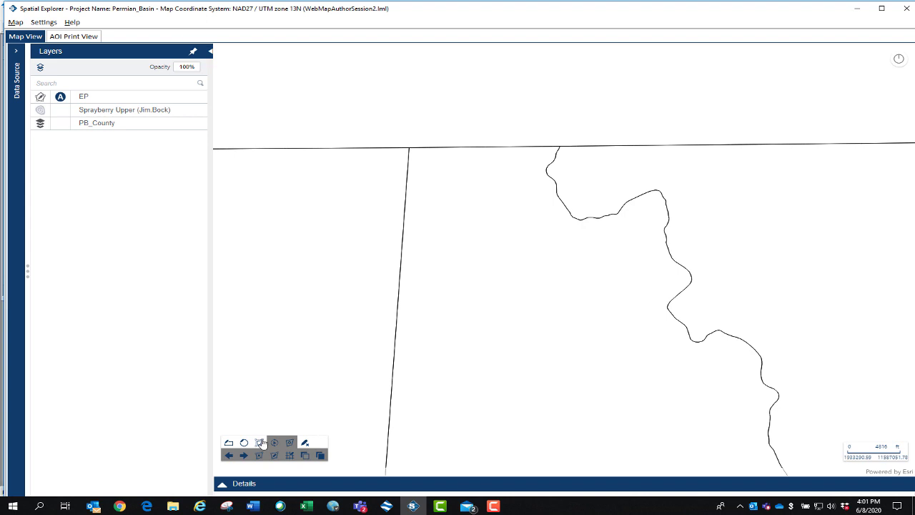
left_click(260, 443)
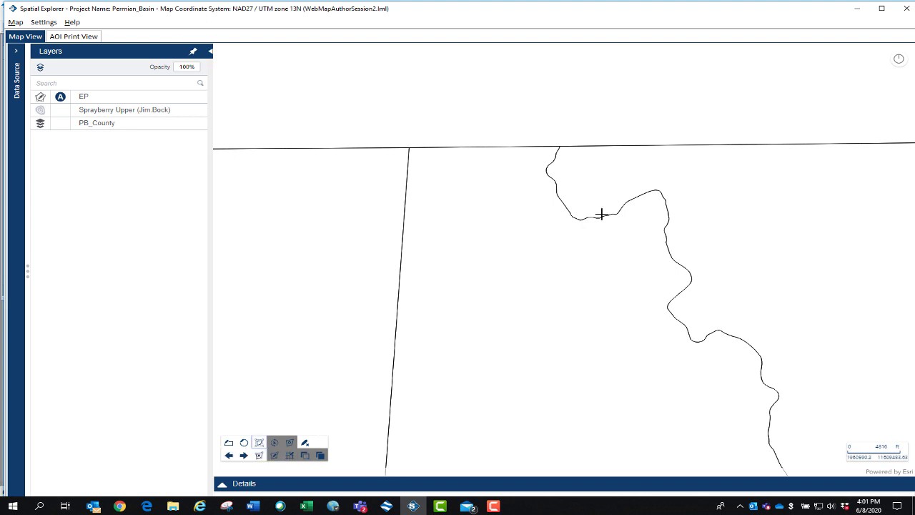
left_click(560, 147)
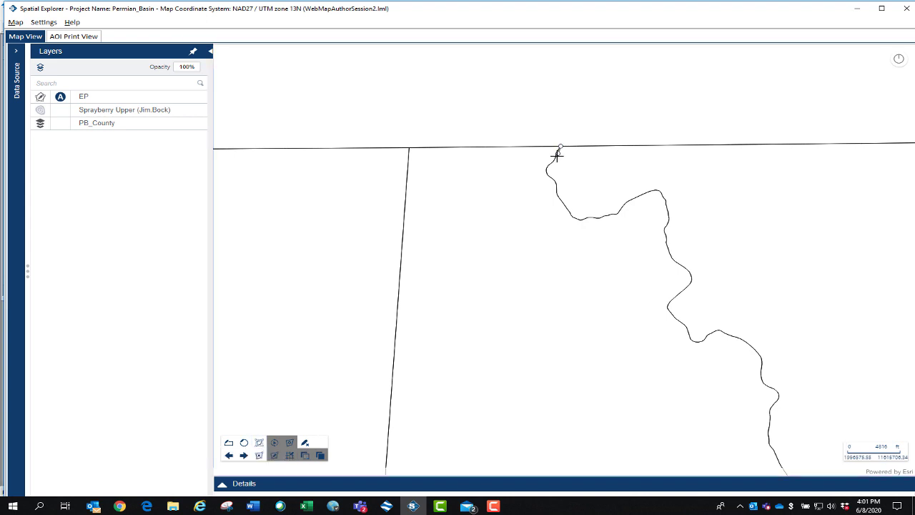
left_click(557, 155)
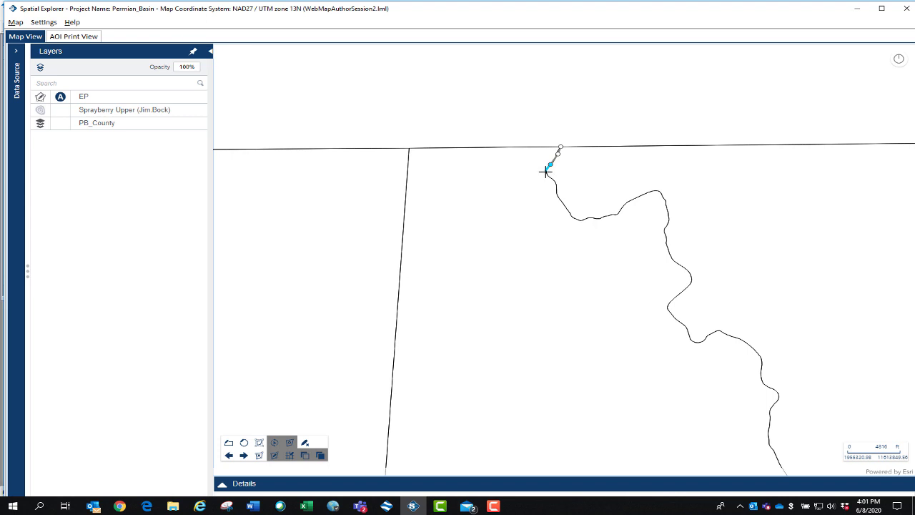
left_click(549, 172)
left_click(554, 179)
left_click(558, 195)
left_click(565, 206)
left_click(569, 212)
left_click(574, 216)
left_click(581, 219)
left_click(587, 219)
left_click(598, 217)
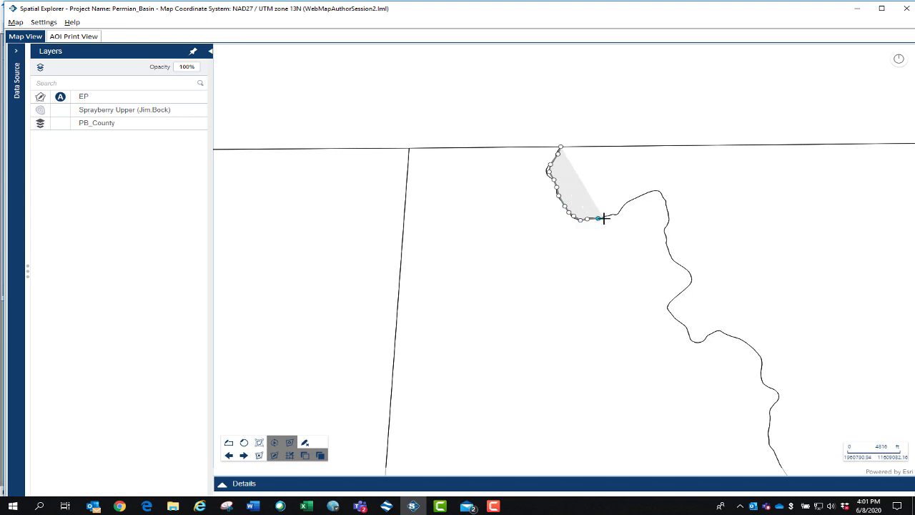
left_click(606, 216)
left_click(615, 214)
left_click(622, 209)
left_click(629, 202)
left_click(638, 196)
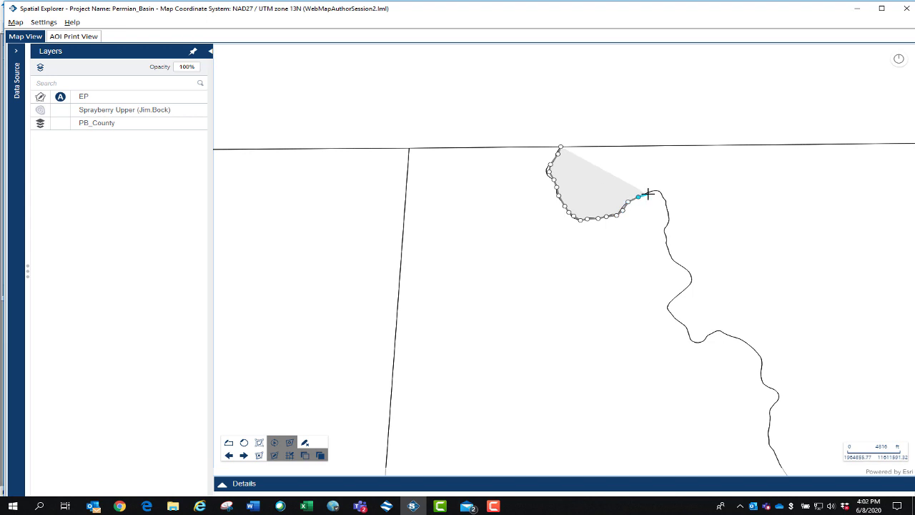
double_click(648, 194)
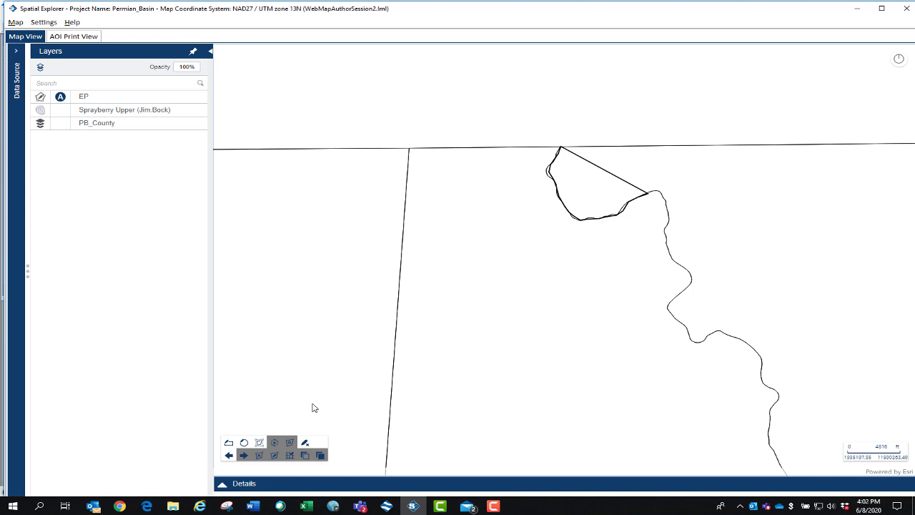
Step: Delete the polygon traced along the winding county border
left_click(259, 443)
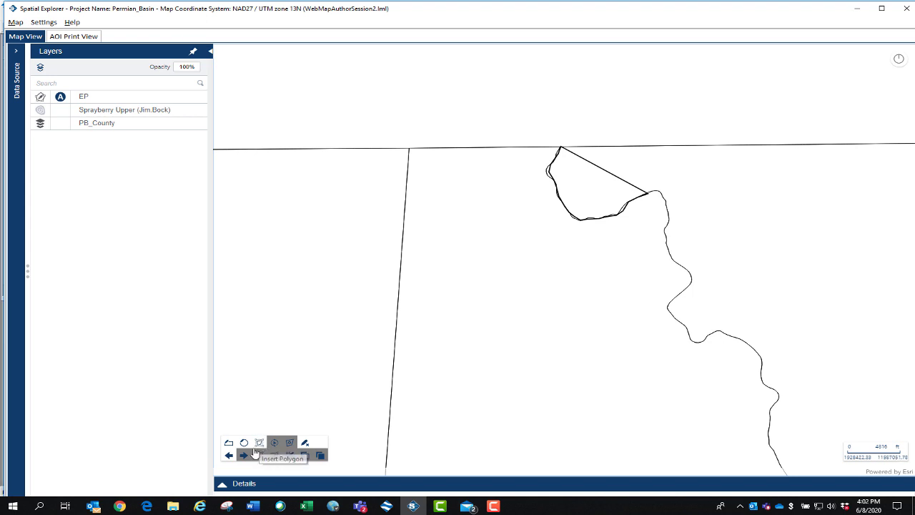
left_click(611, 175)
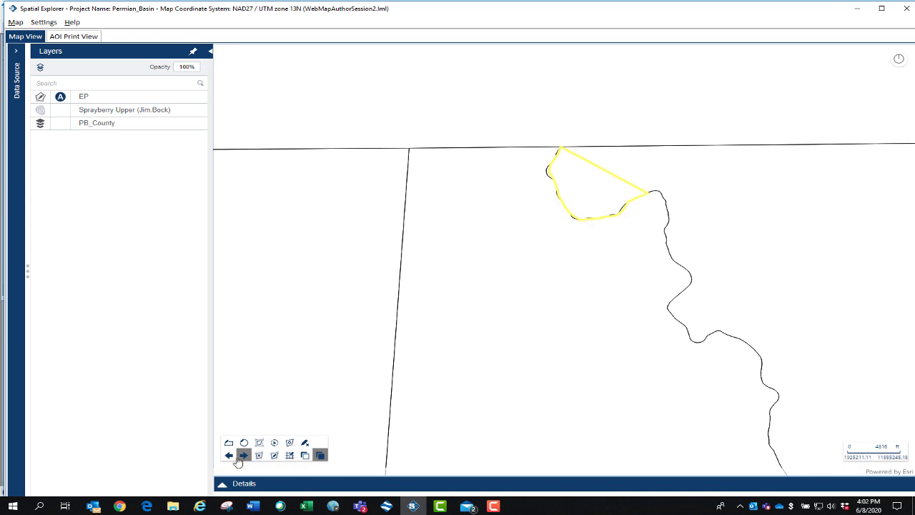
left_click(259, 456)
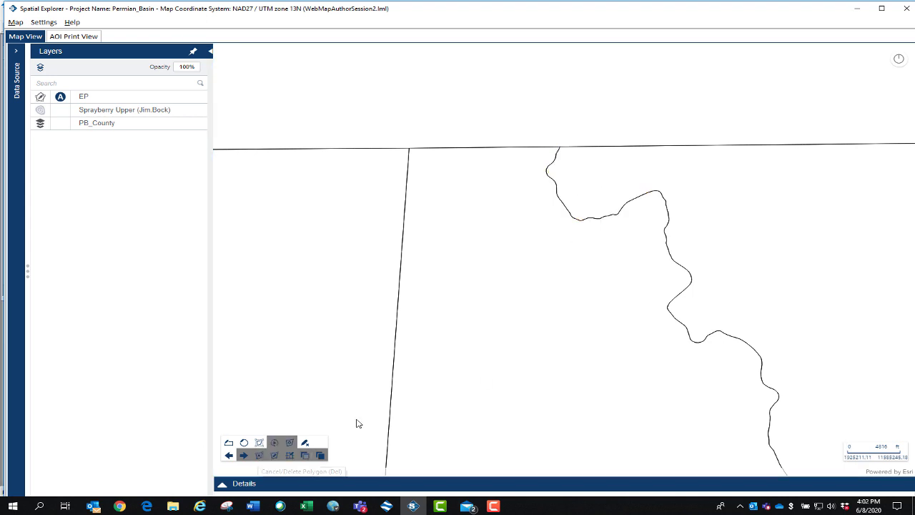
Step: Make PB_County the active layer and select all its counties in the current view with the full basin visible
scroll(537, 289, "down", 3)
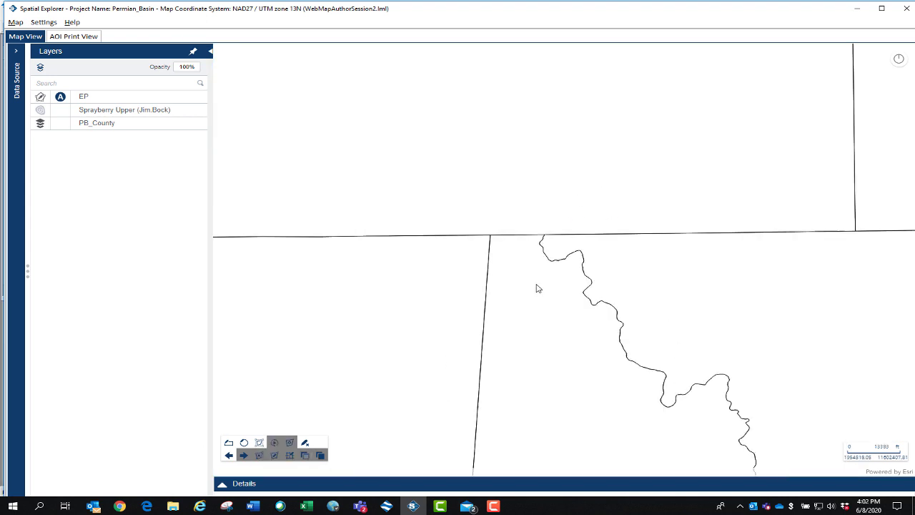
scroll(537, 288, "down", 3)
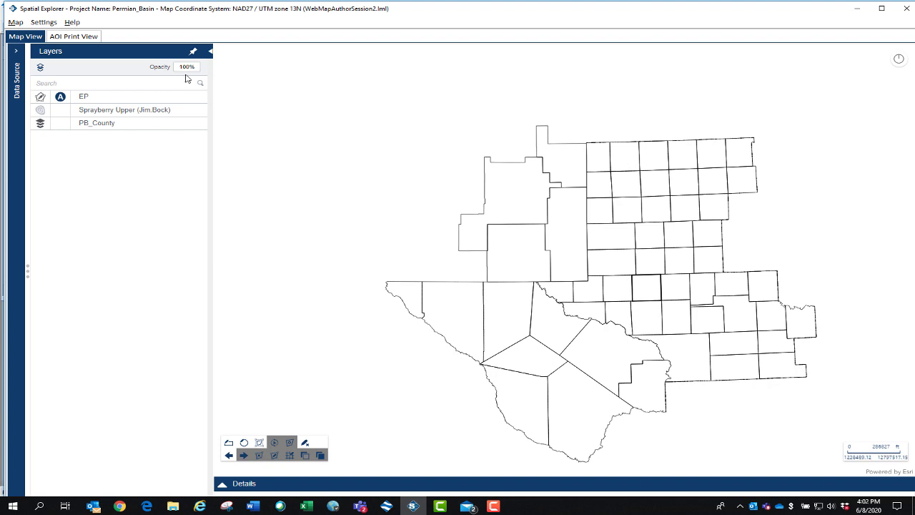
mouse_move(80, 126)
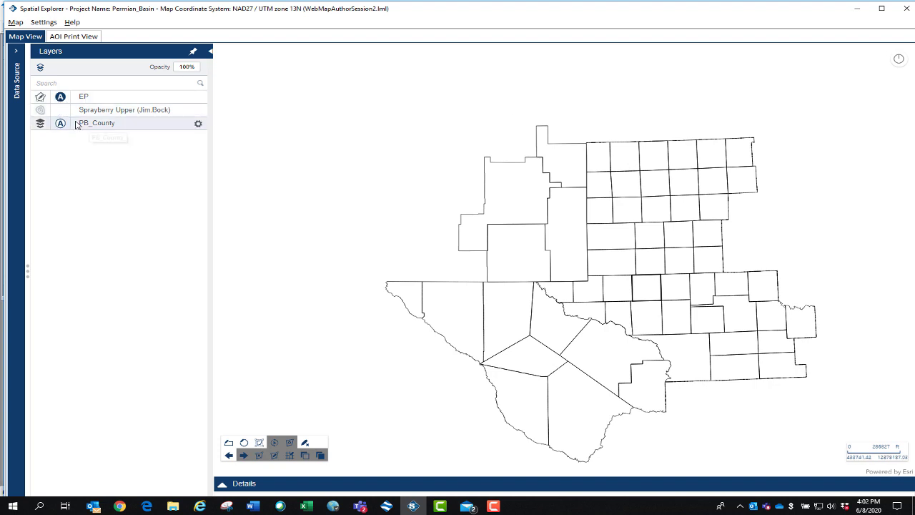
left_click(111, 125)
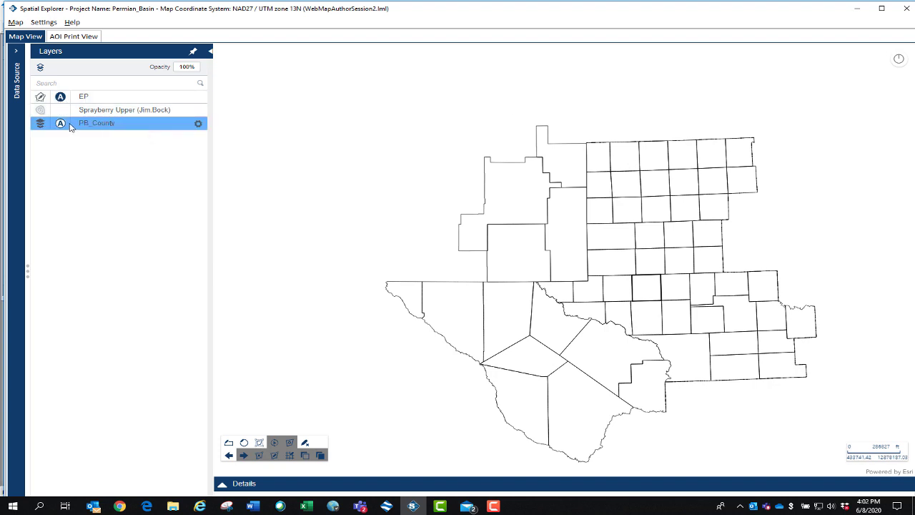
left_click(61, 124)
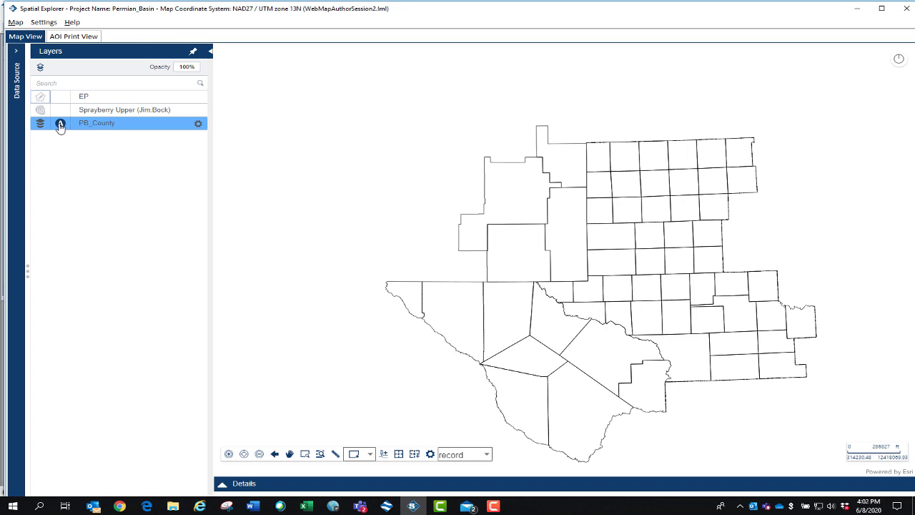
left_click(370, 455)
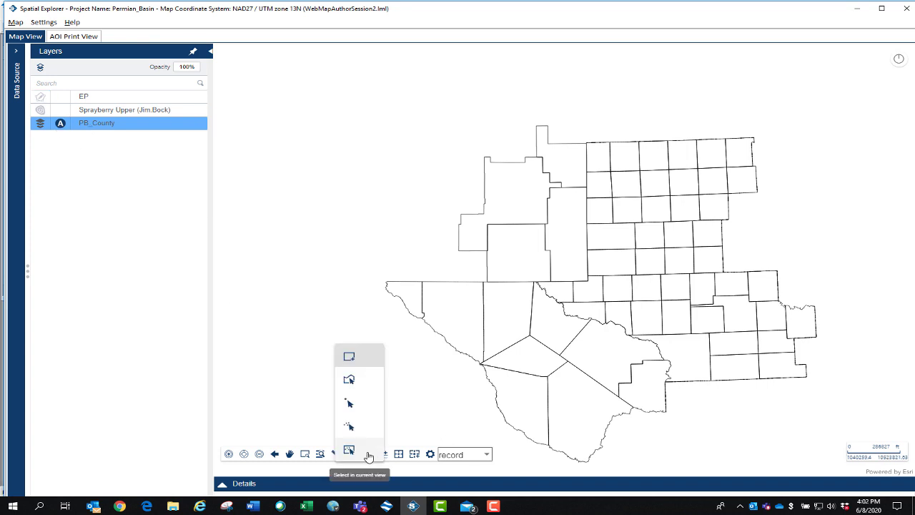
left_click(349, 451)
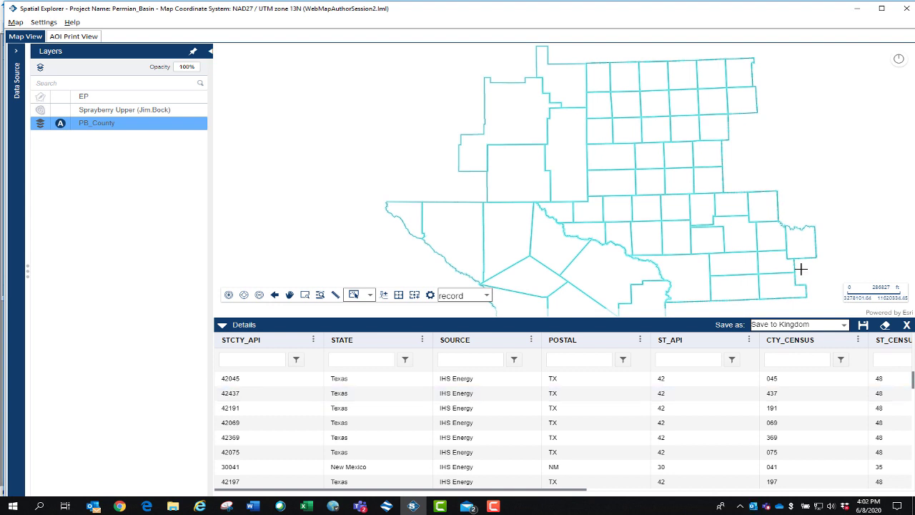
Step: Copy the selected counties to a new editable polygon layer named County EP and show it alone as the active layer
left_click(845, 326)
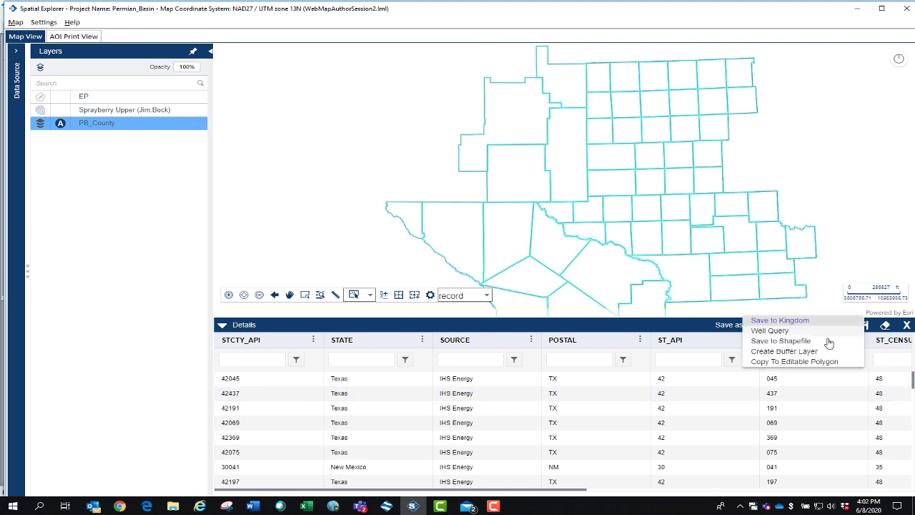
left_click(784, 363)
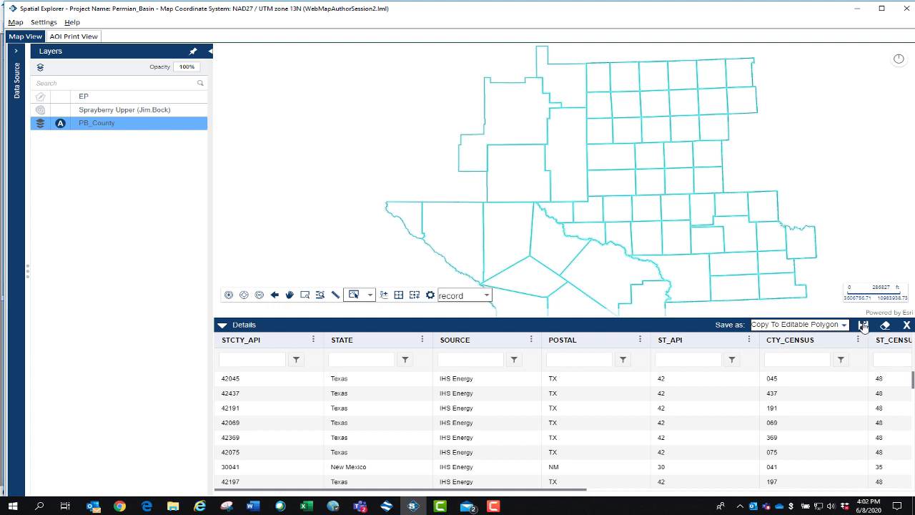
left_click(864, 326)
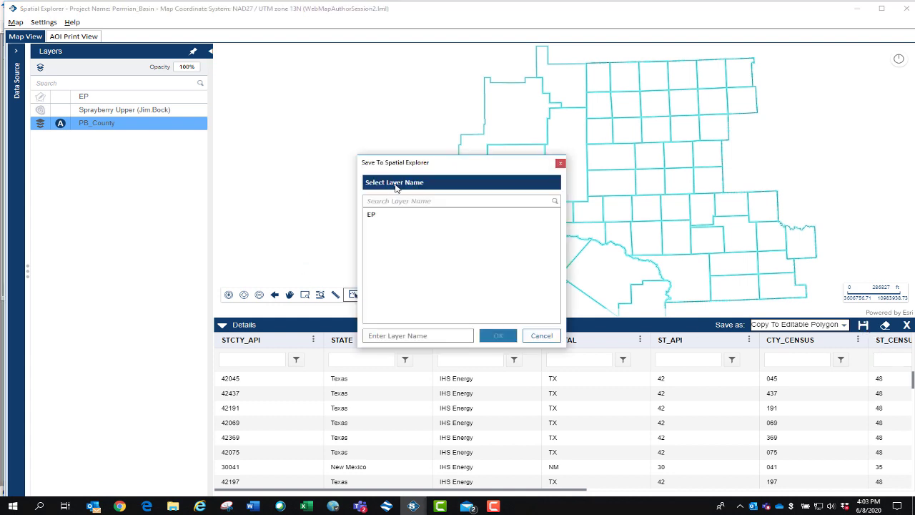
left_click(409, 339)
type("County EP")
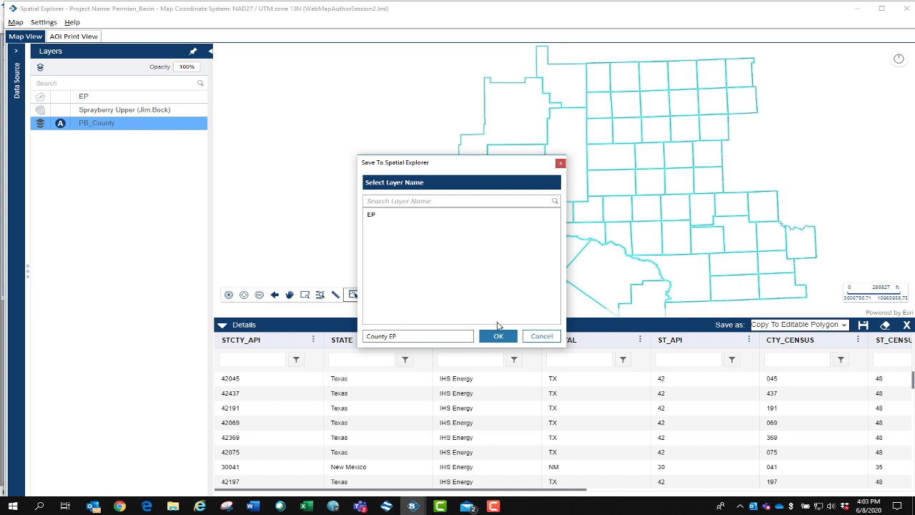
left_click(499, 337)
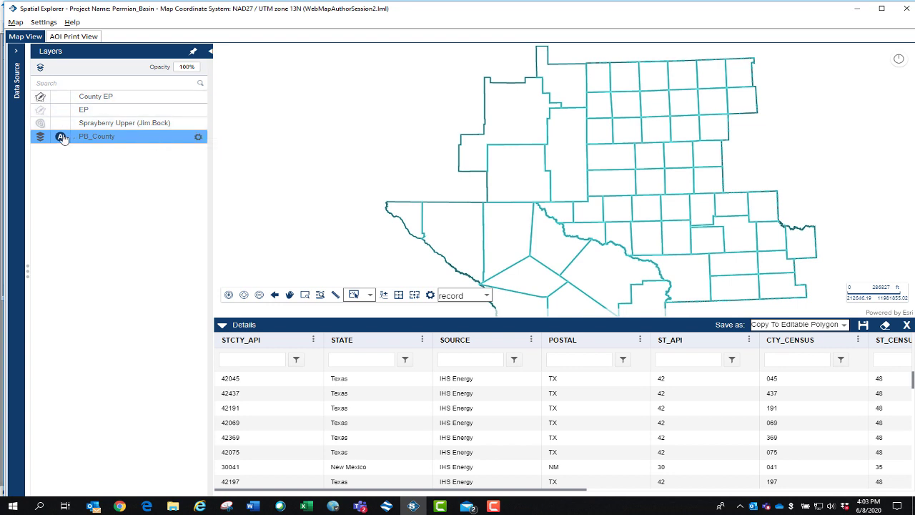
left_click(60, 97)
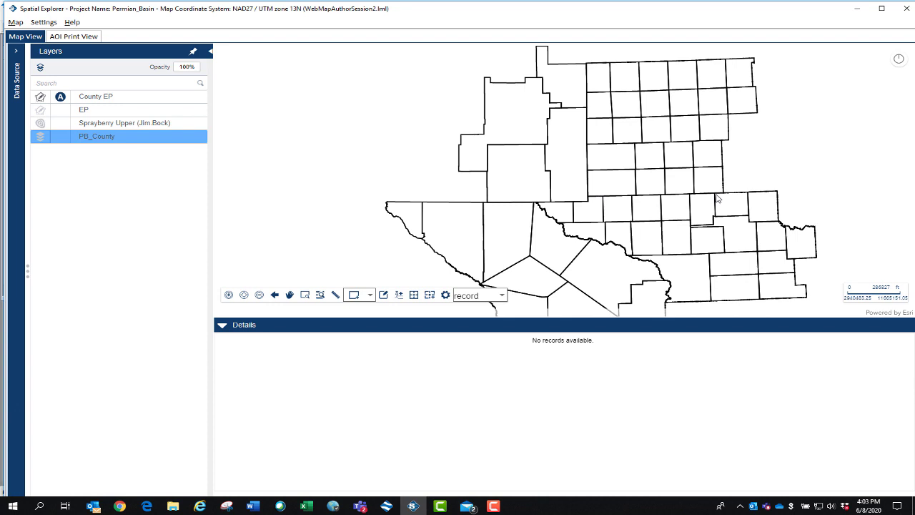
left_click(221, 326)
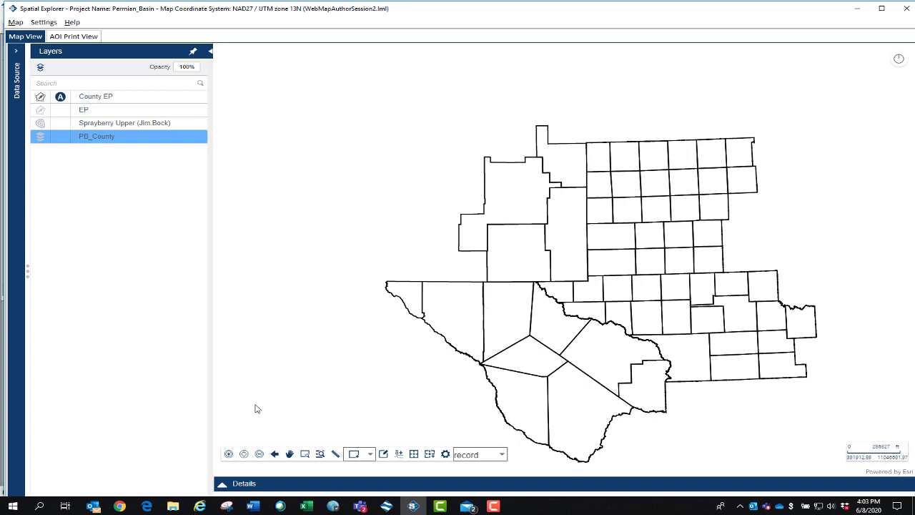
Step: Select the Reeves and Pecos county polygons one at a time with point selection and review their COUNTY attributes
left_click(364, 455)
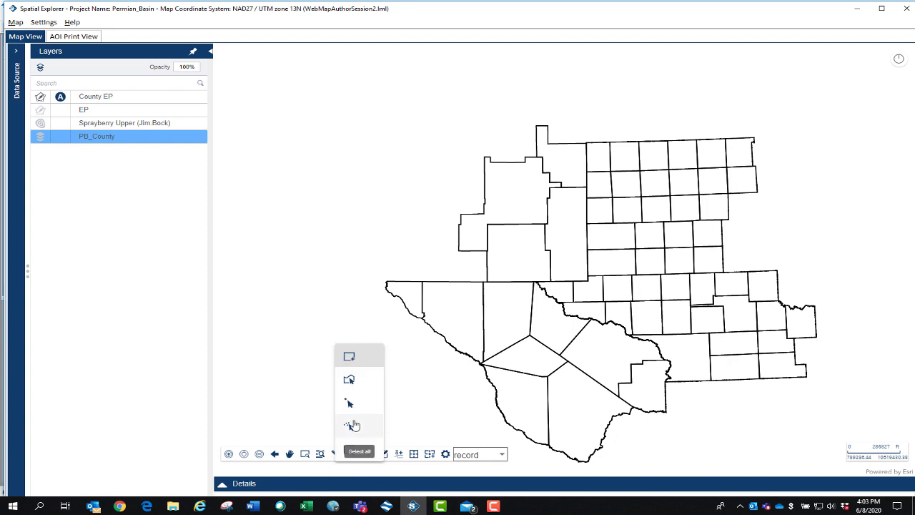
left_click(351, 405)
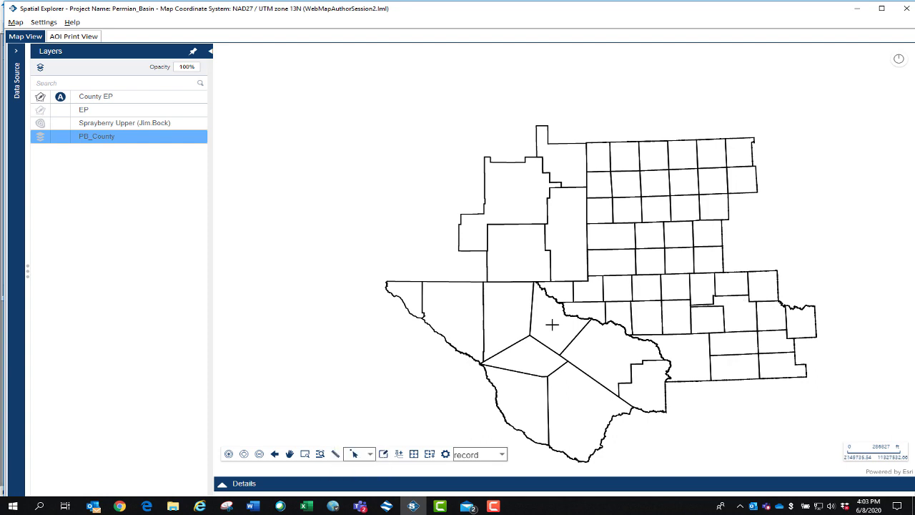
left_click(561, 331)
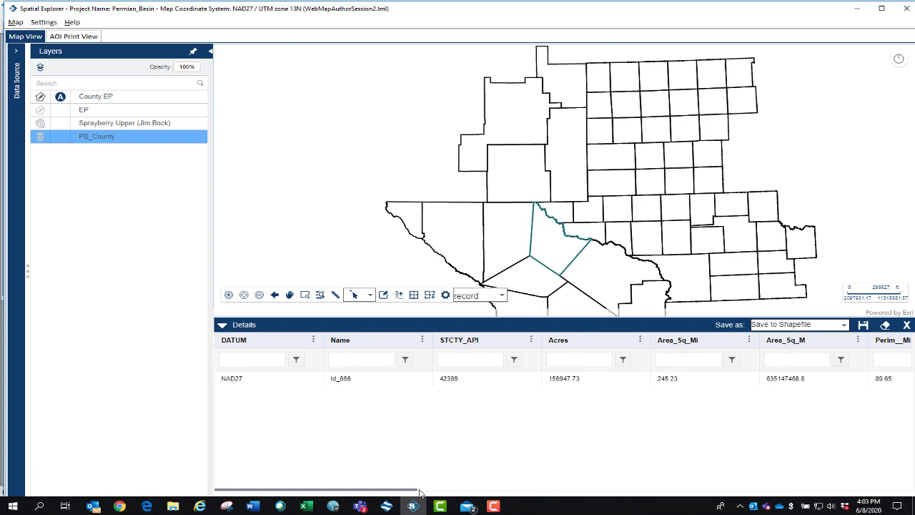
left_click_drag(410, 492, 564, 495)
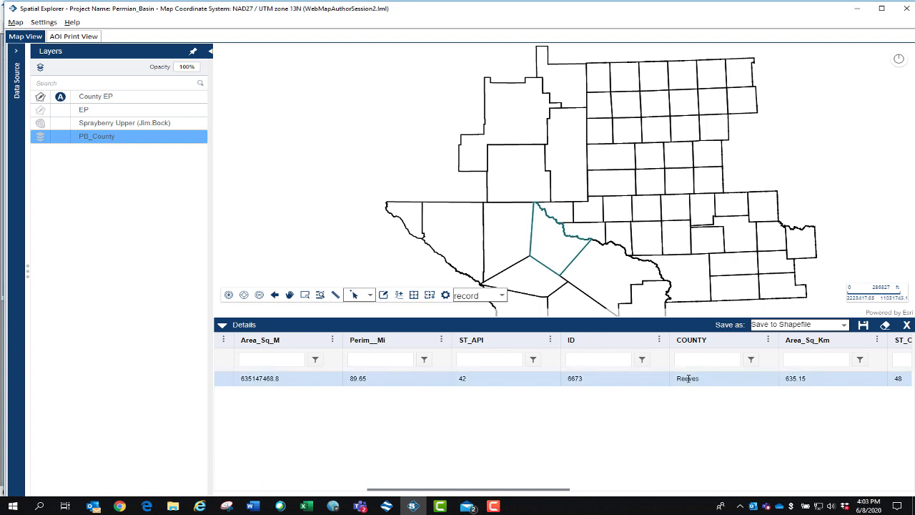
left_click(605, 274)
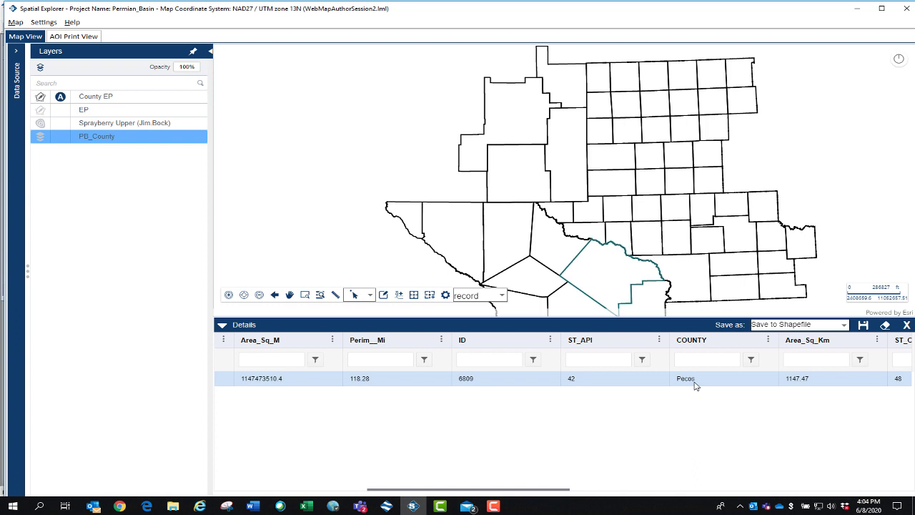
left_click(222, 325)
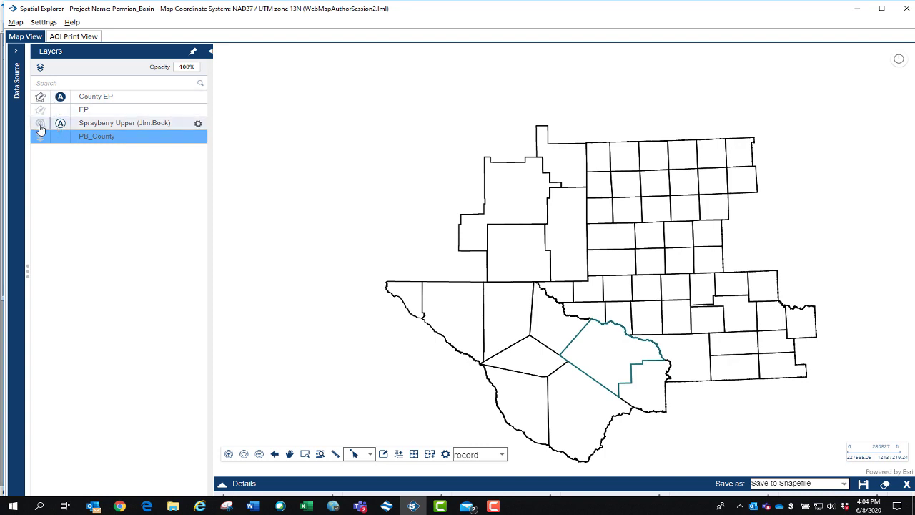
Step: Display the Sprayberry Upper contour layer without County EP and turn on its color fill
left_click(40, 126)
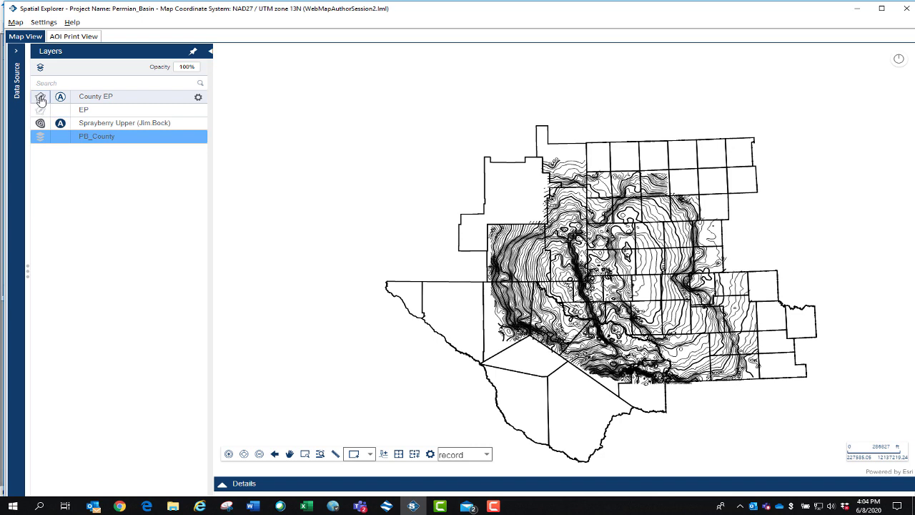
left_click(41, 98)
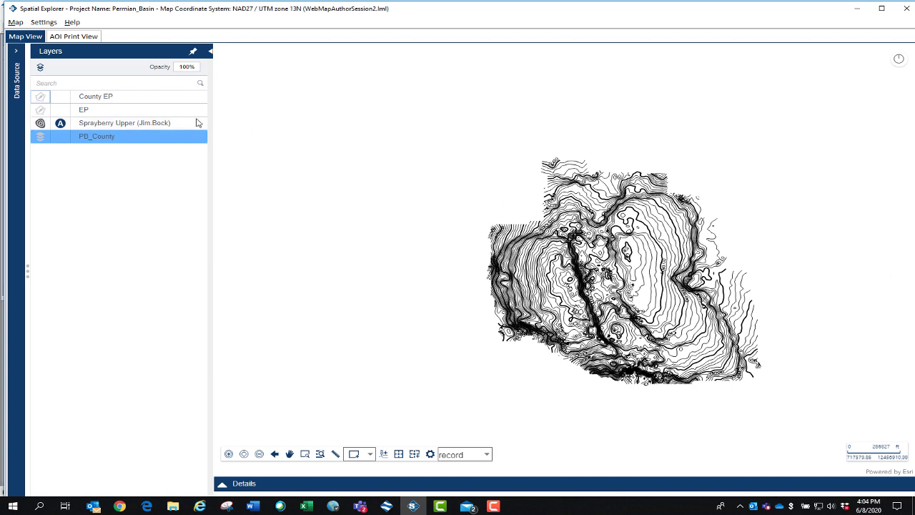
left_click(175, 124)
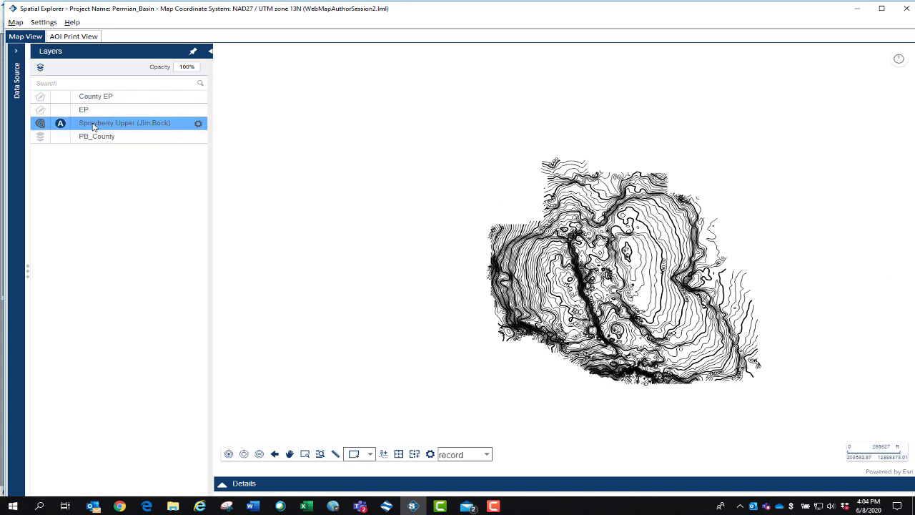
left_click(199, 124)
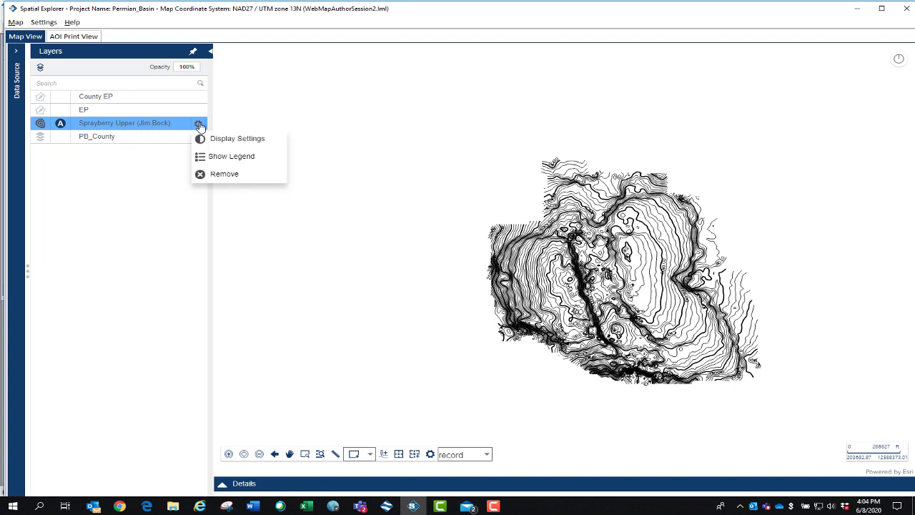
left_click(237, 140)
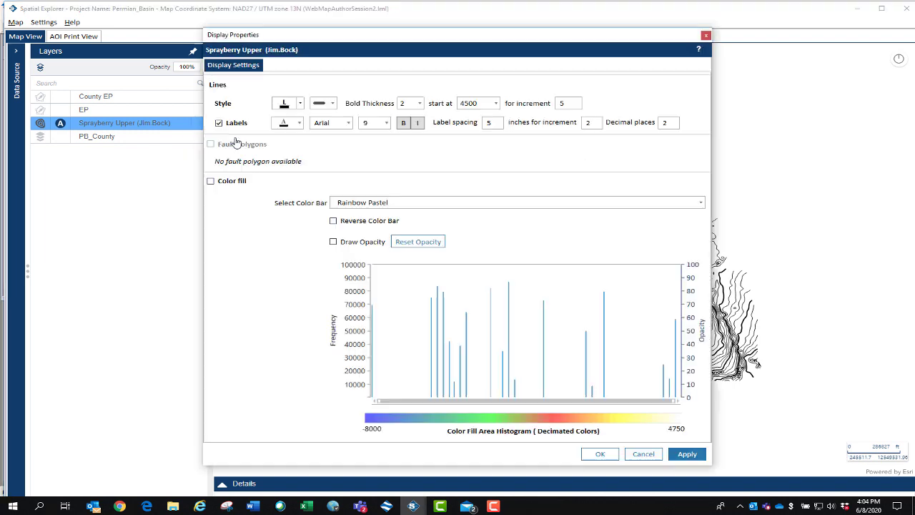
left_click(210, 182)
left_click(605, 454)
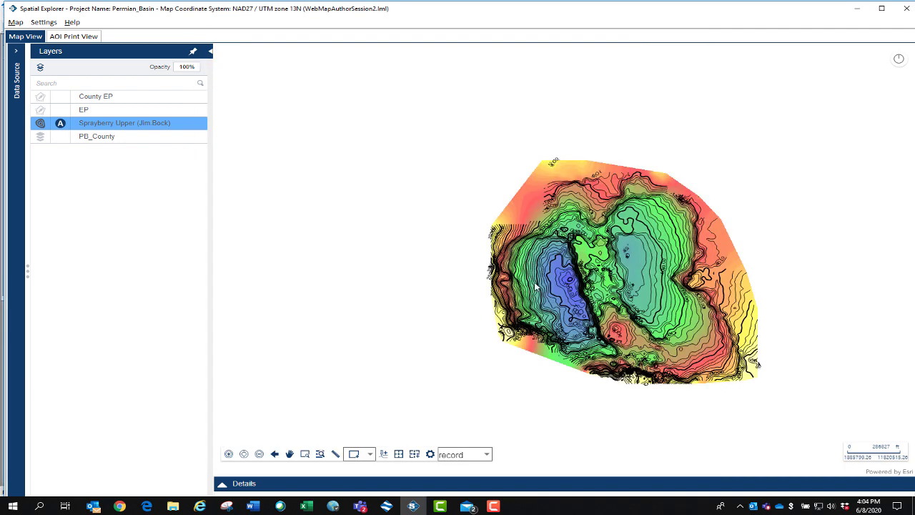
Step: Select all contours in the current view and copy them to a new editable polygon layer named Contour EP
left_click(372, 455)
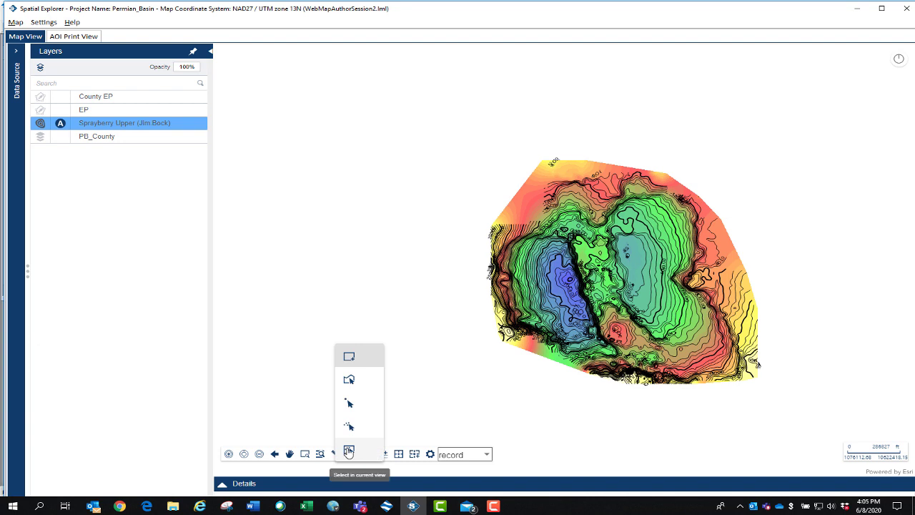
left_click(349, 449)
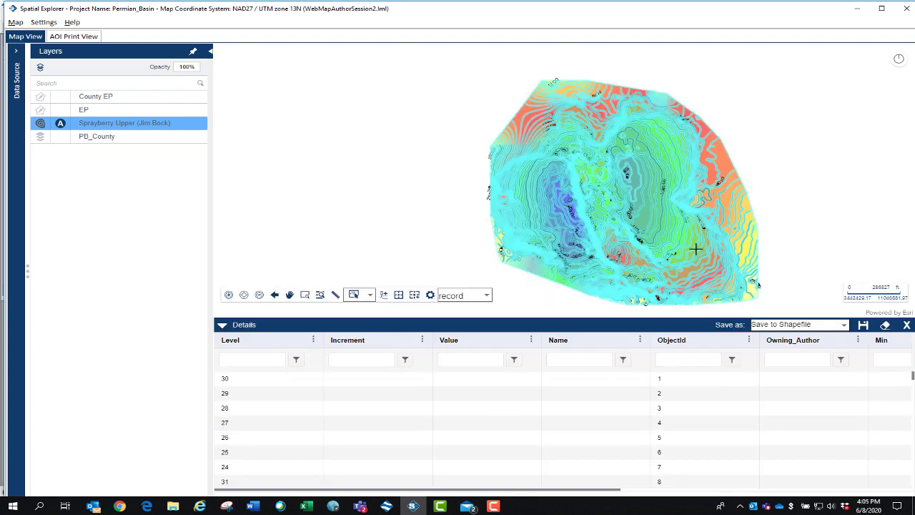
left_click(845, 326)
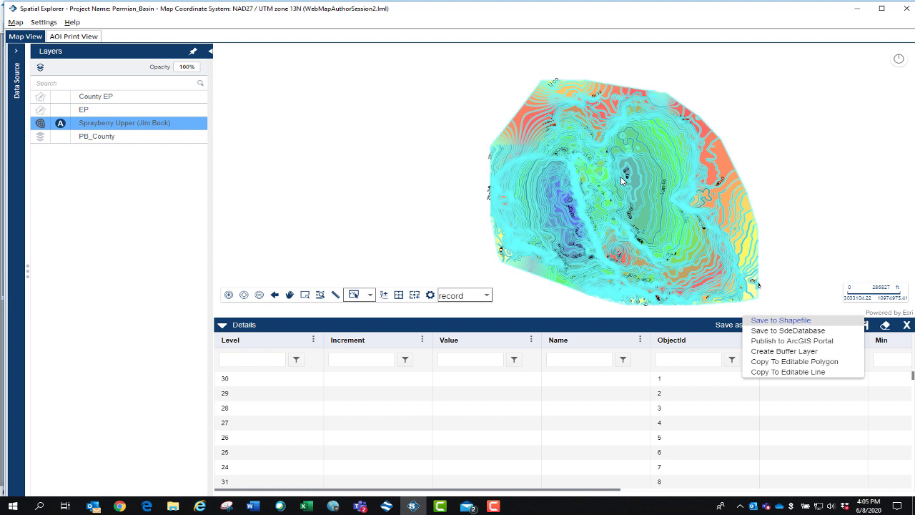
left_click(834, 362)
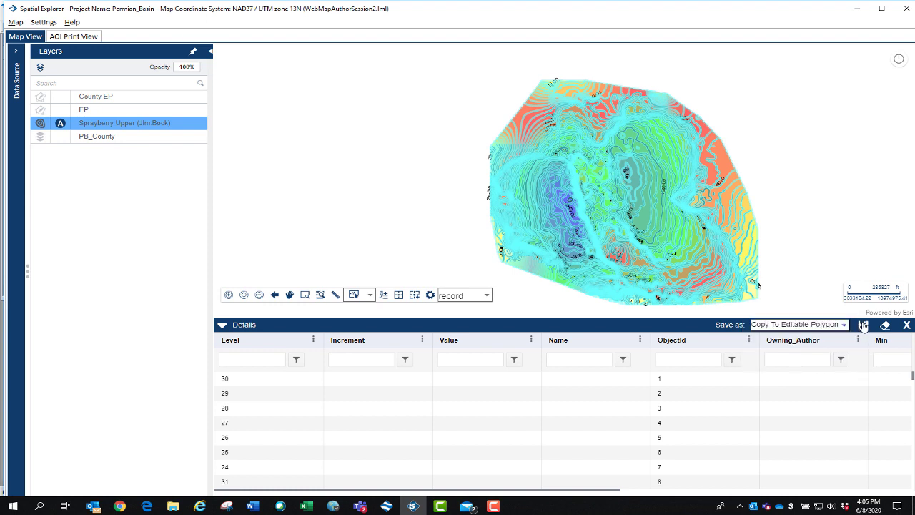
left_click(864, 325)
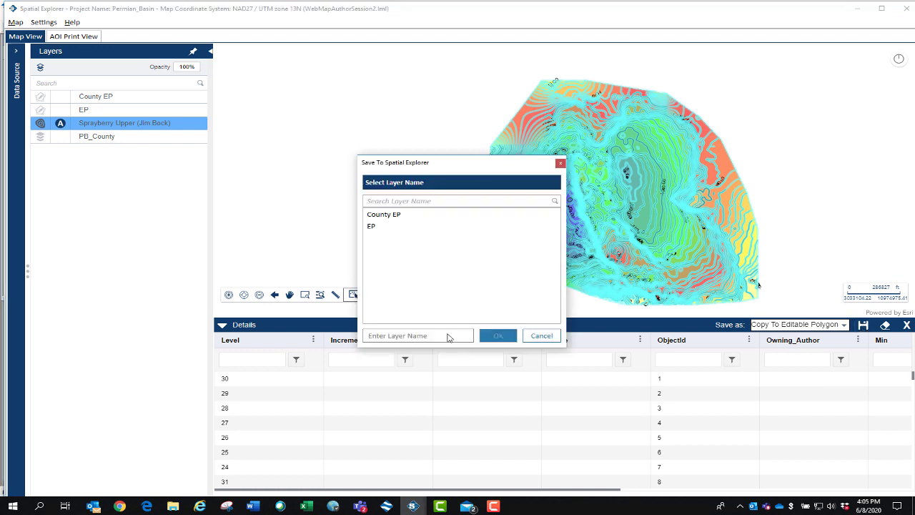
type("Contour EP")
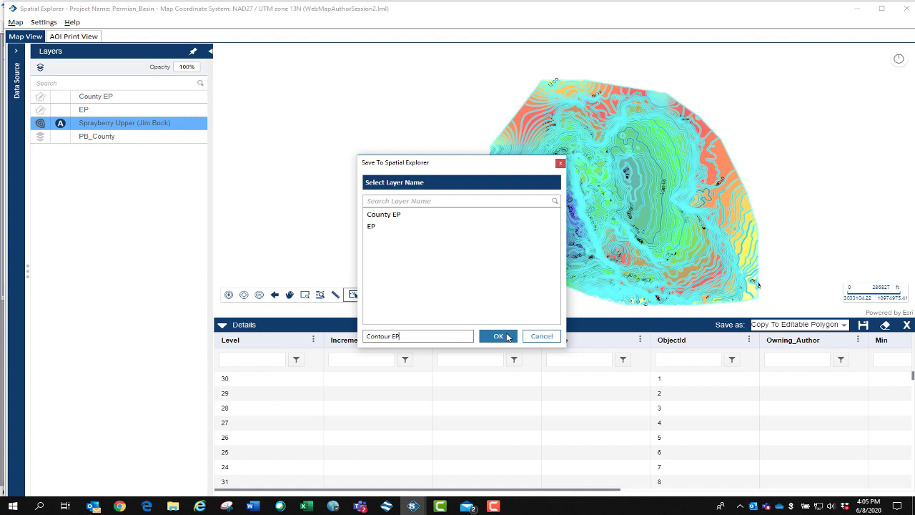
left_click(499, 336)
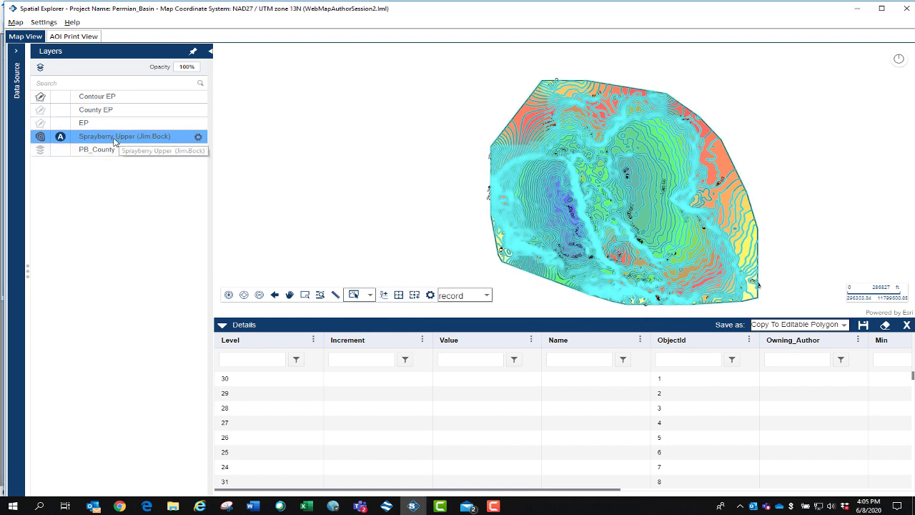
Step: Make Contour EP the active layer and hide the Sprayberry Upper layer
left_click(61, 97)
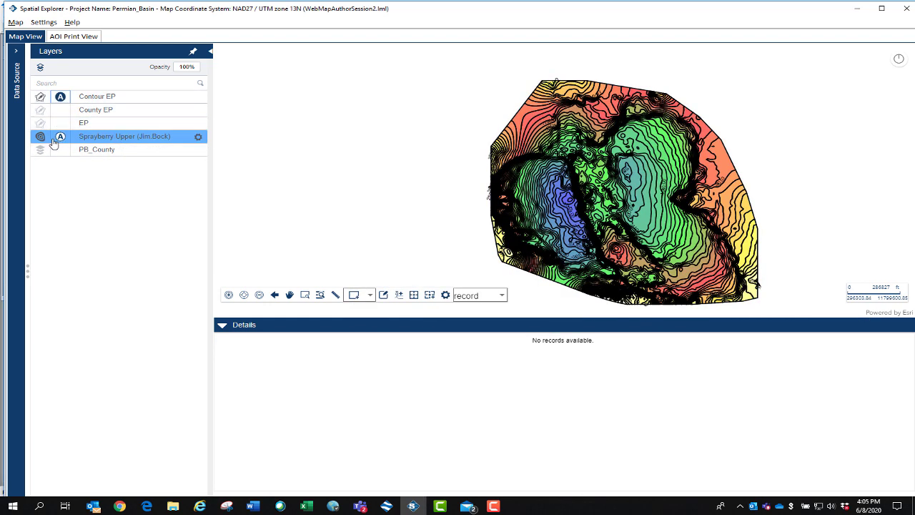
left_click(40, 137)
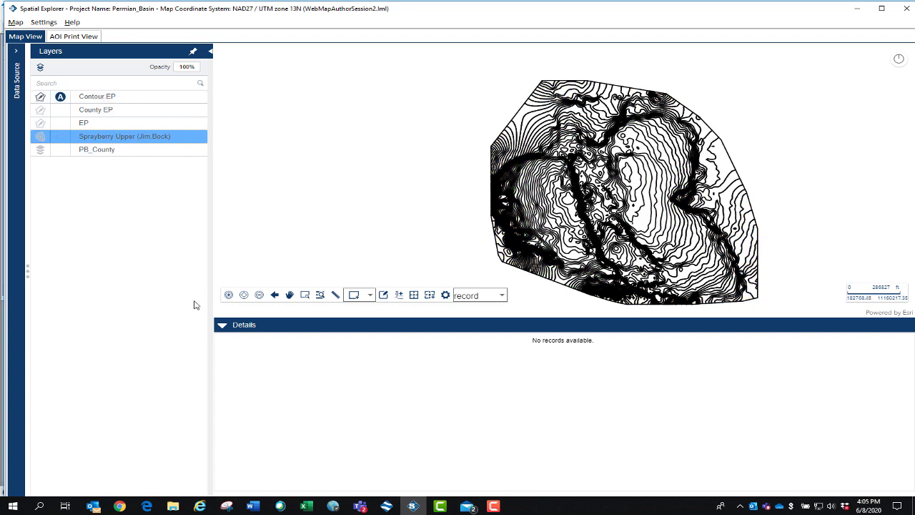
Step: Select closed contour polygons of Contour EP one at a time with point selection and examine their attribute records
left_click(222, 326)
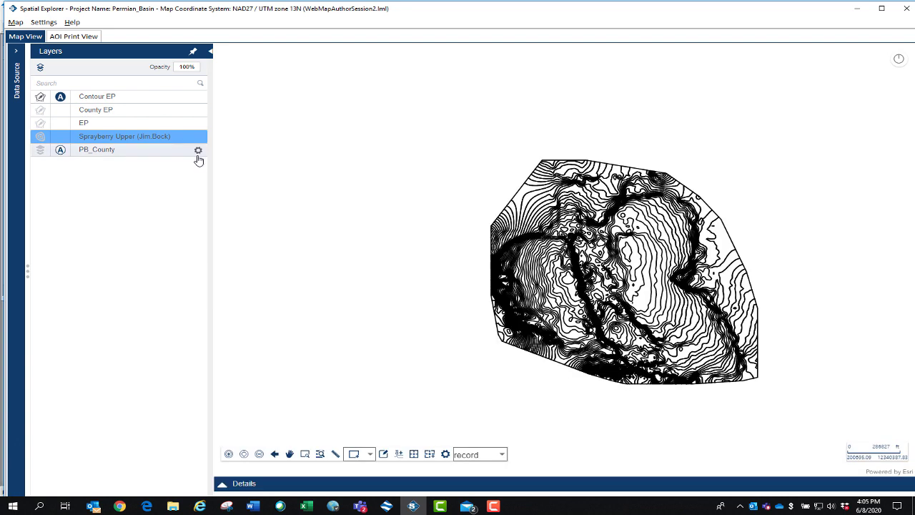
scroll(651, 265, "up", 2)
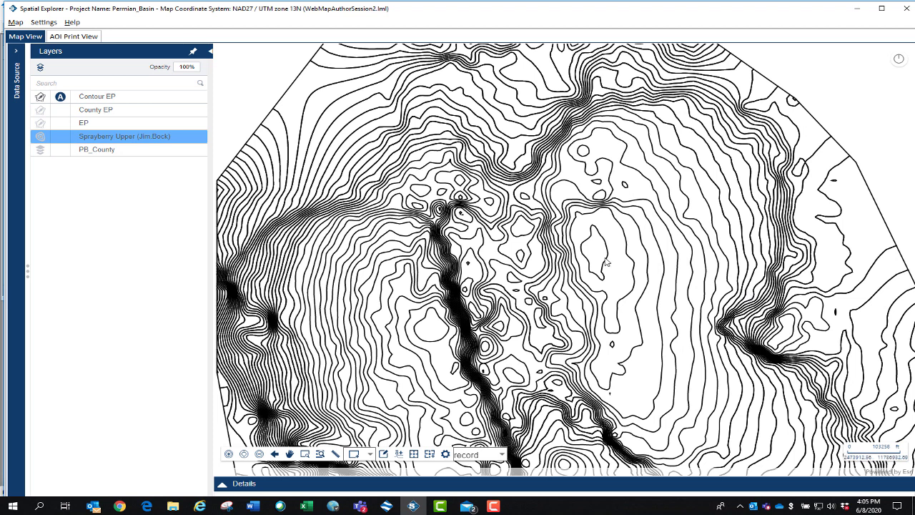
left_click(368, 455)
left_click(349, 405)
left_click(604, 259)
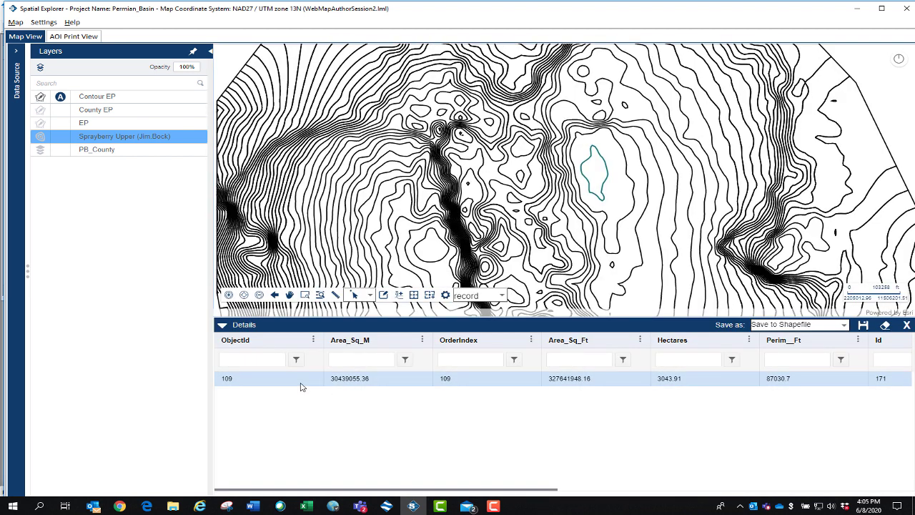
left_click(623, 183)
left_click(649, 217)
left_click(652, 236)
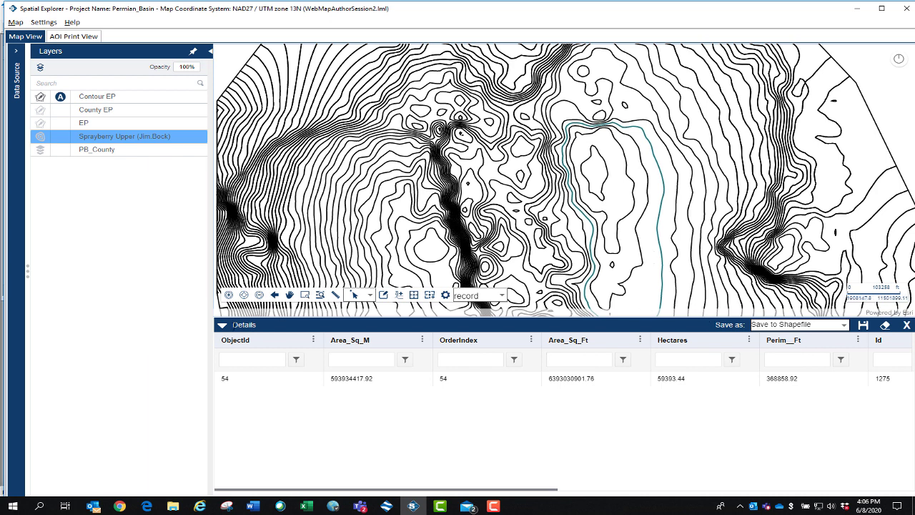
Step: Select all Contour EP polygons in the current view and open Polygon Compute for them
left_click(222, 326)
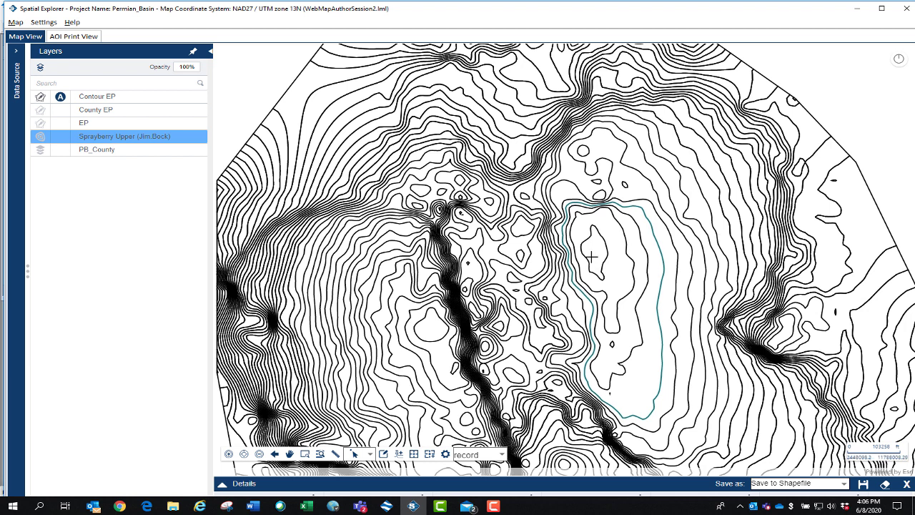
left_click(372, 455)
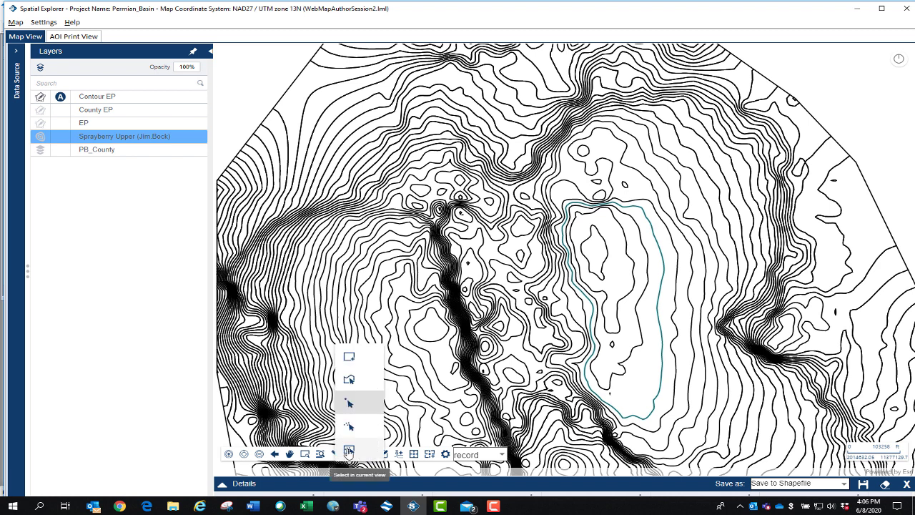
left_click(349, 450)
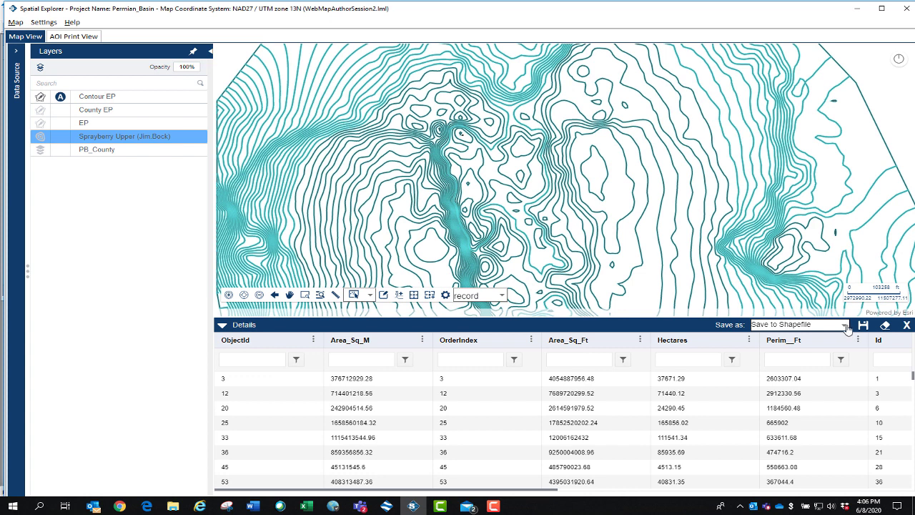
left_click(846, 327)
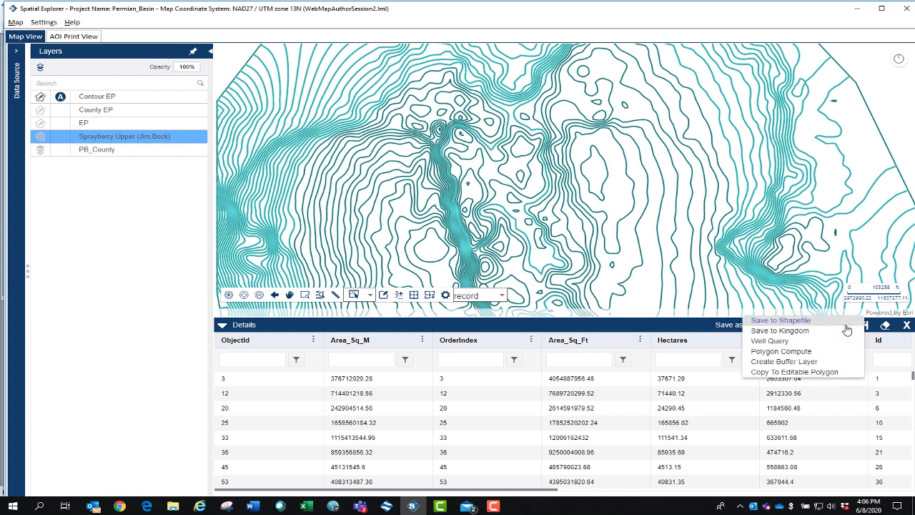
left_click(772, 351)
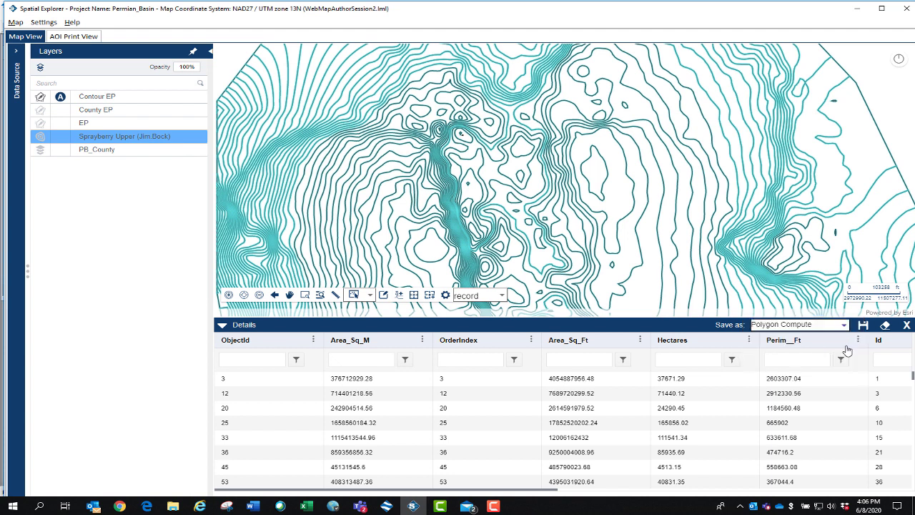
left_click(864, 325)
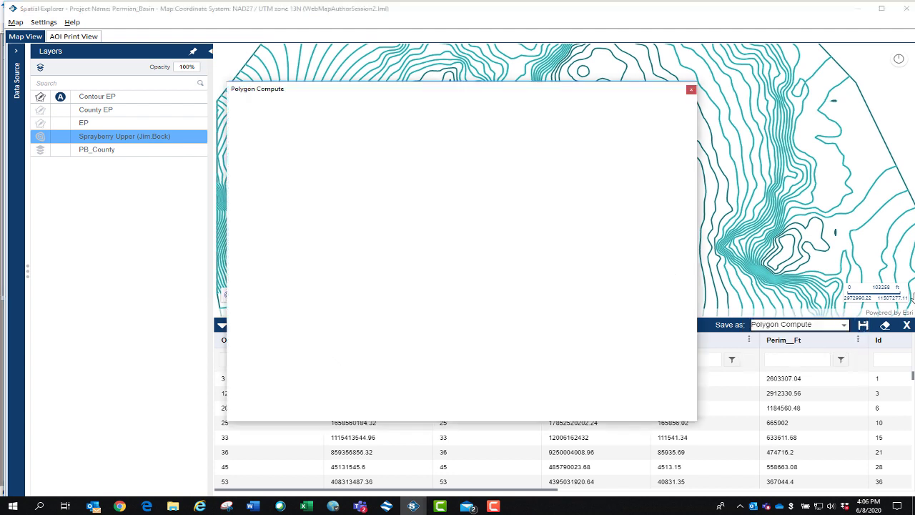
left_click_drag(405, 99, 218, 95)
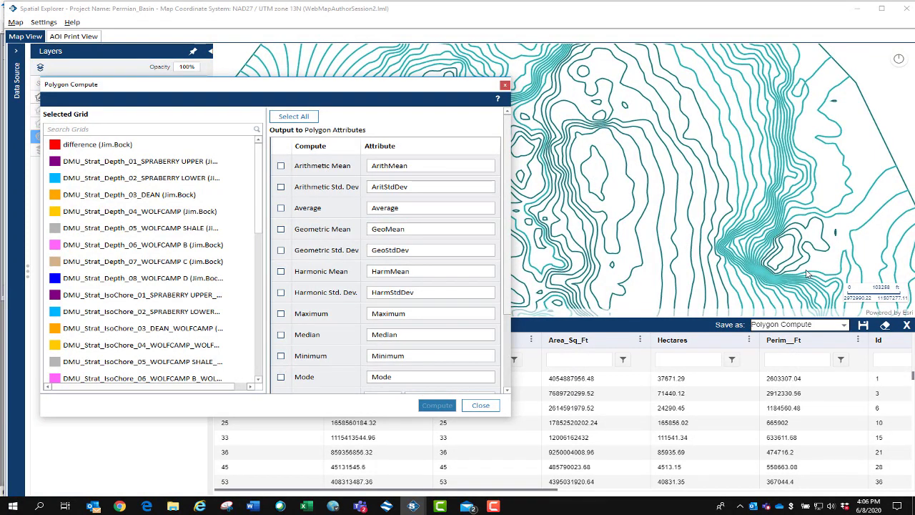
Step: Choose the DMU_Strat_IsoChore_01_SPRABERRY UPPER grid for the computation and enable the Volume output
left_click_drag(507, 136, 508, 256)
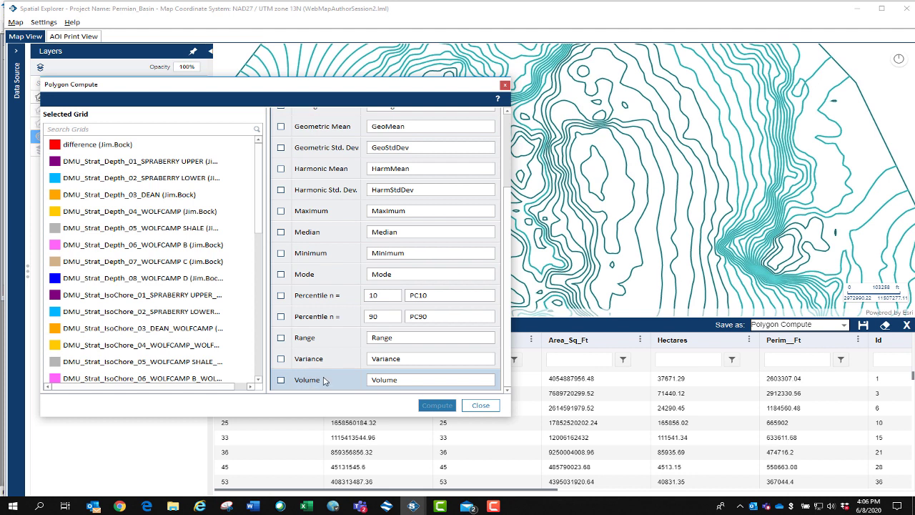
mouse_move(240, 248)
left_click_drag(256, 219, 258, 247)
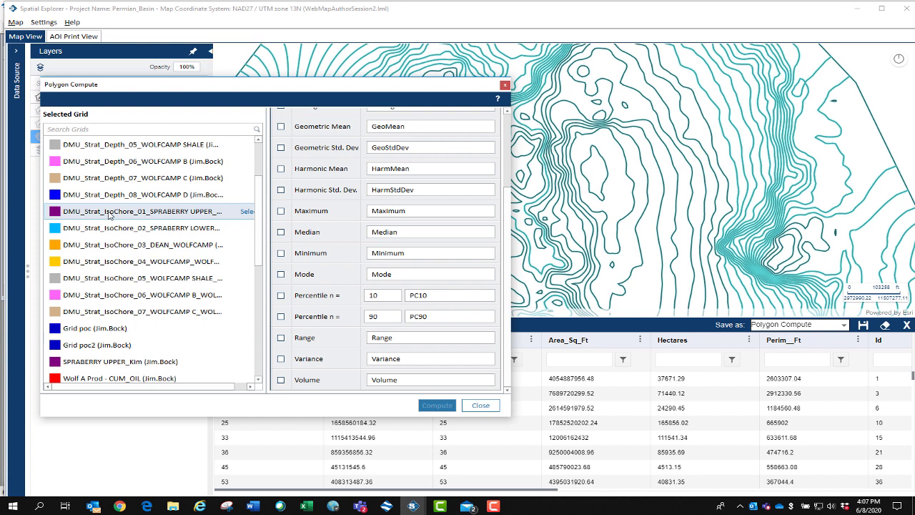
left_click(245, 212)
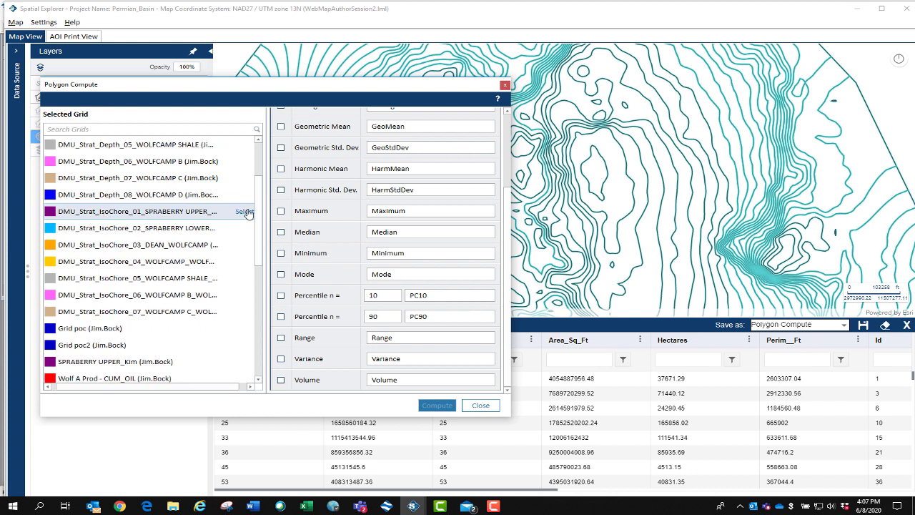
left_click(281, 380)
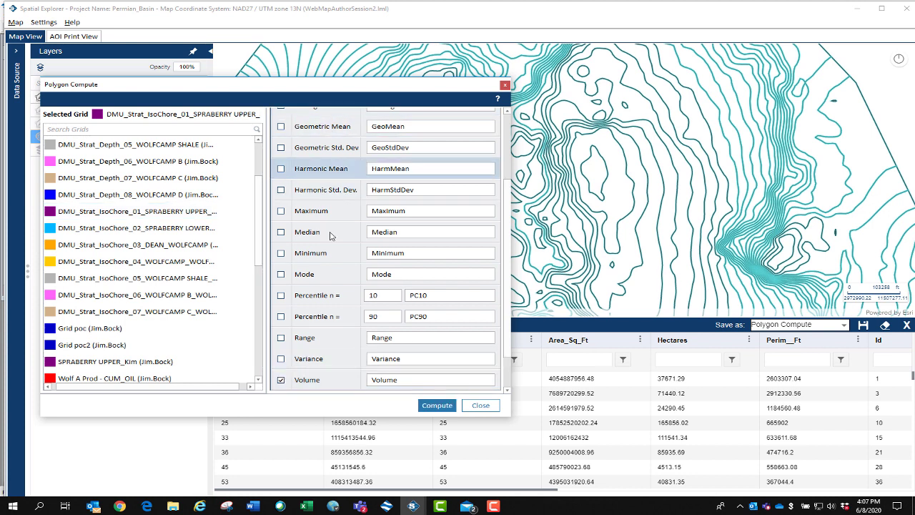
Step: Name the volume output attribute "V SU to SL", run the computation and close Polygon Compute
double_click(401, 380)
type("V")
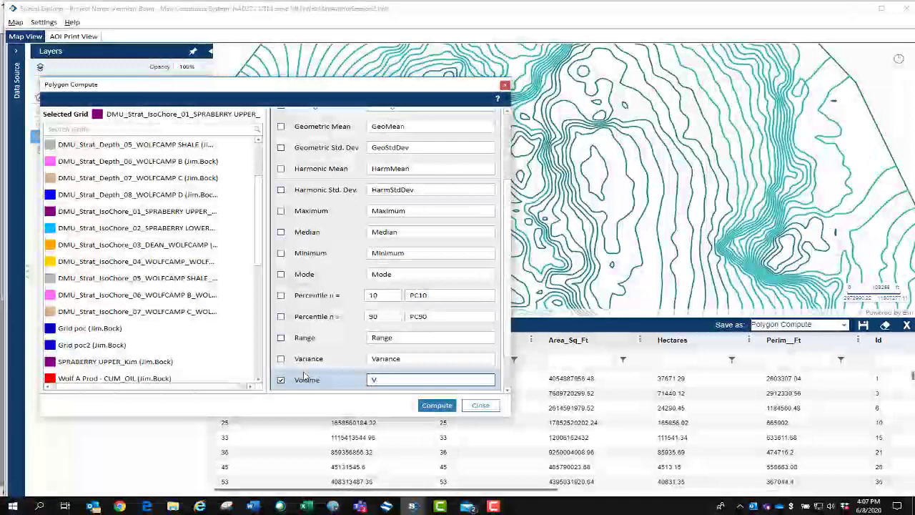
type(" SU to SL")
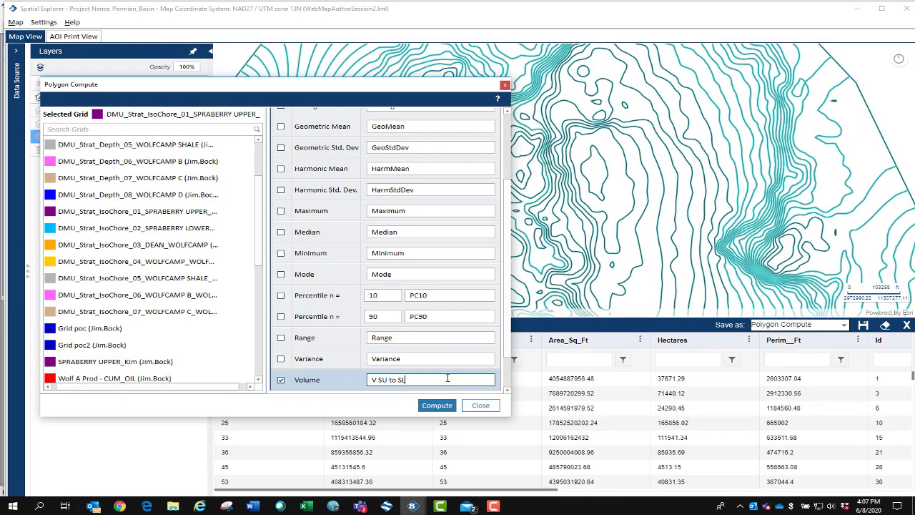
left_click(439, 407)
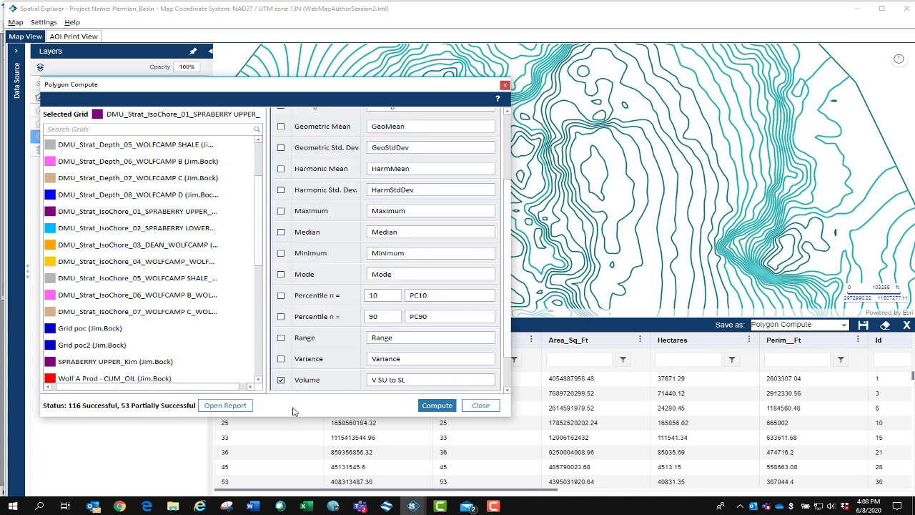
left_click(481, 406)
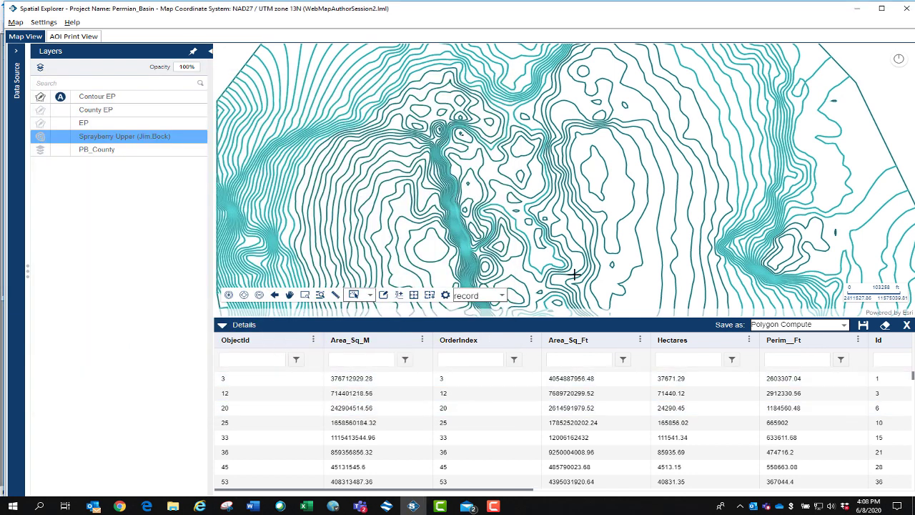
Step: Select the small innermost contour of the eastern closure with point selection and review its V_SU_to_SL attribute
left_click(370, 296)
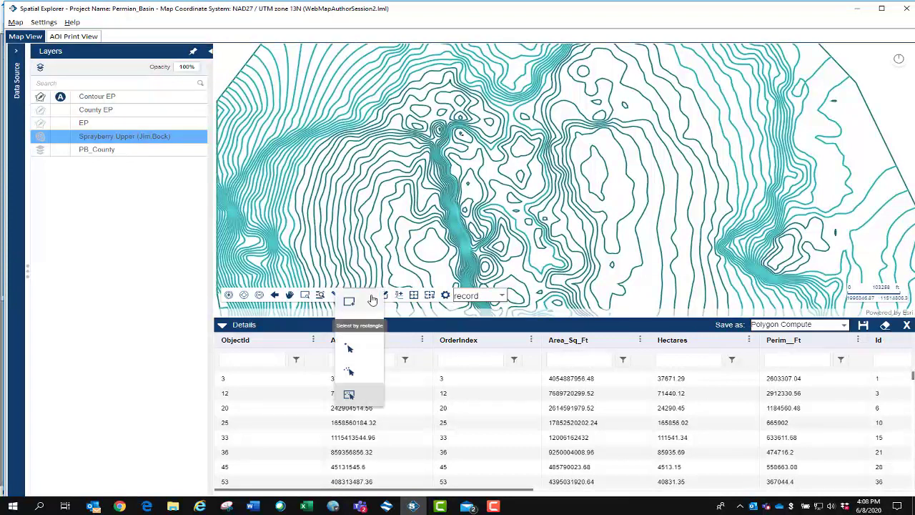
left_click(356, 346)
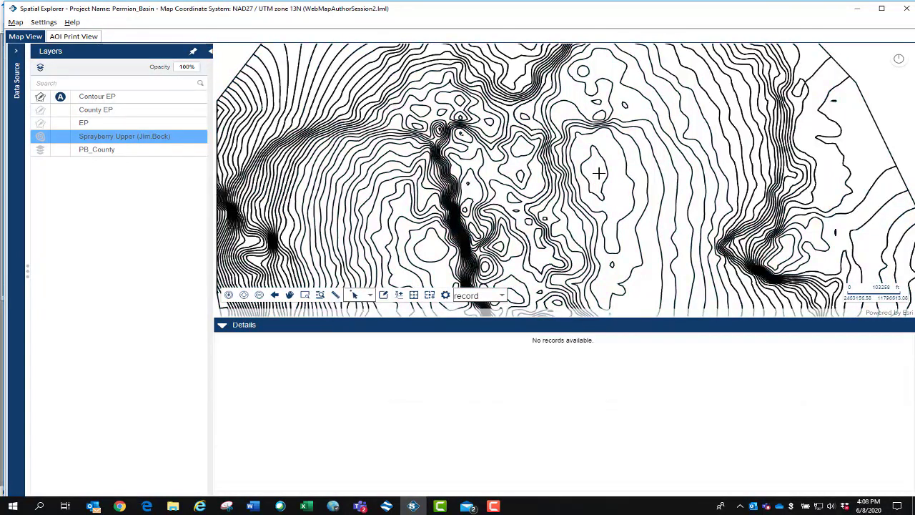
left_click(610, 206)
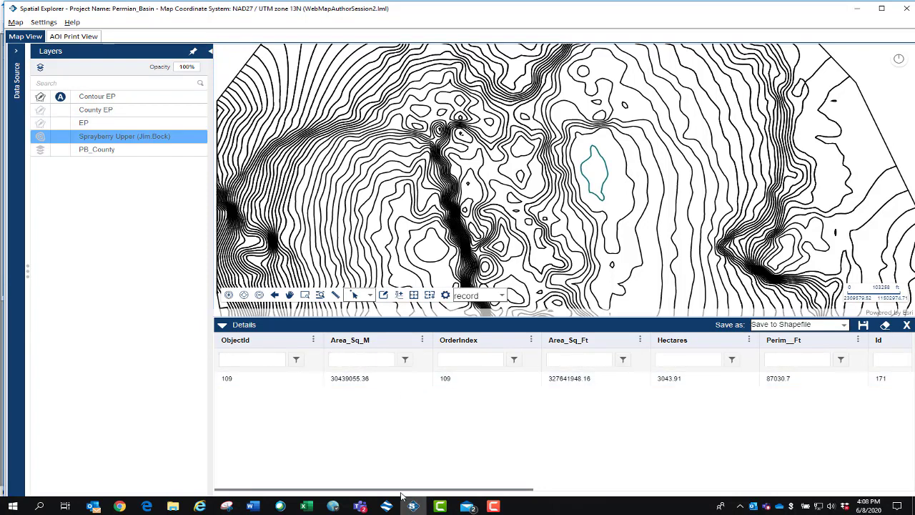
left_click_drag(402, 491, 606, 491)
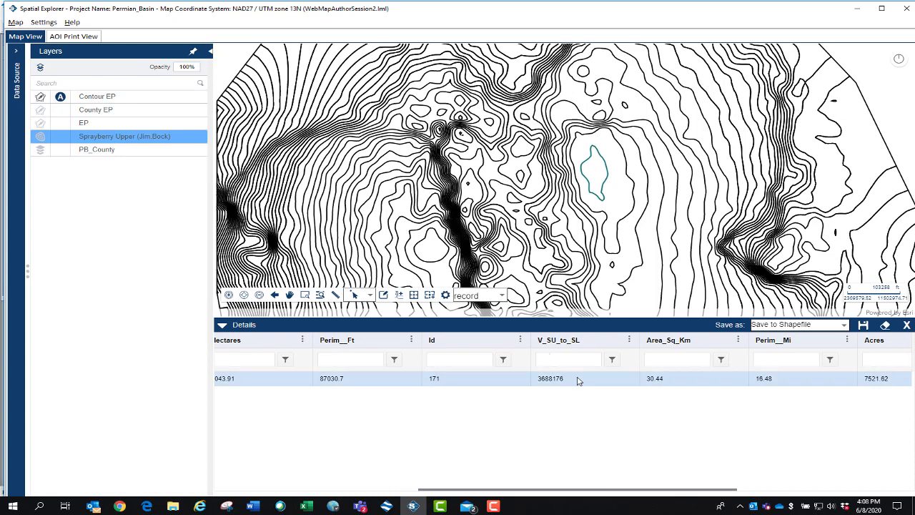